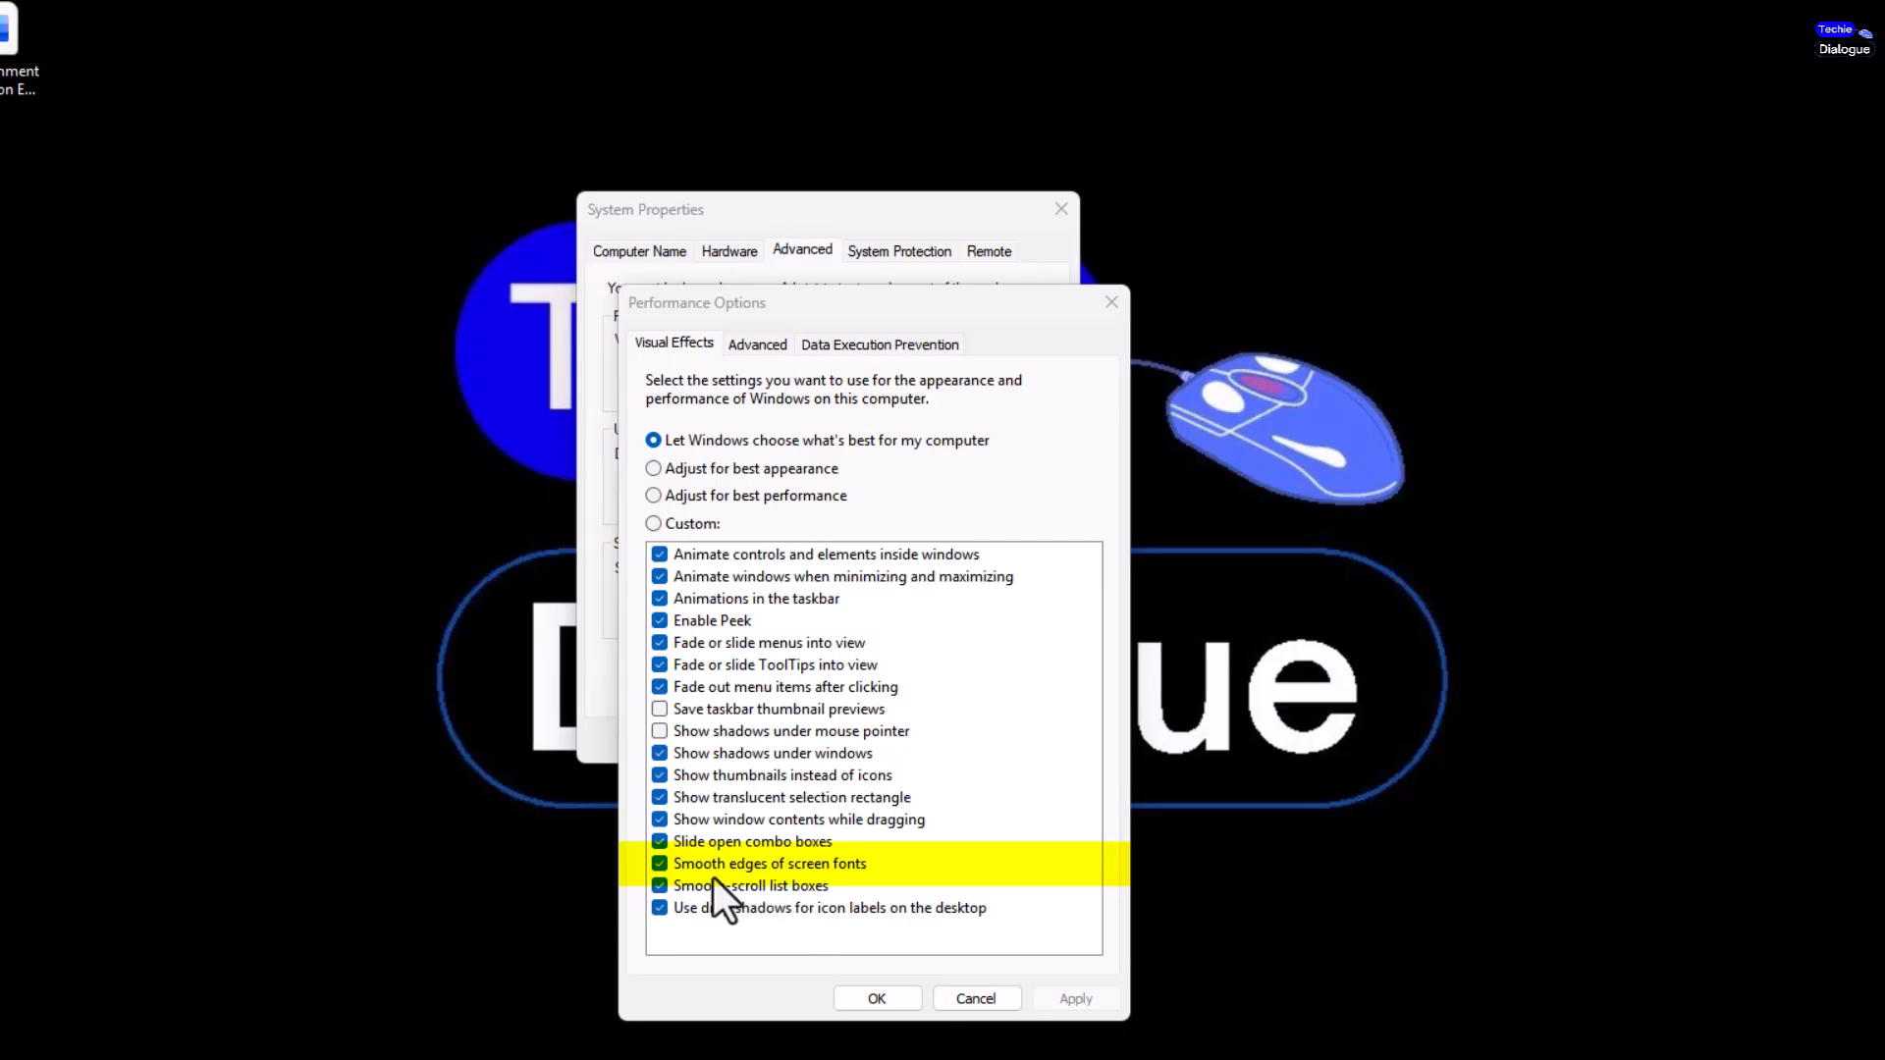
Accept the current visual effects in Performance Options and close System Properties
{"action": "left_click", "coordinate": [882, 1001]}
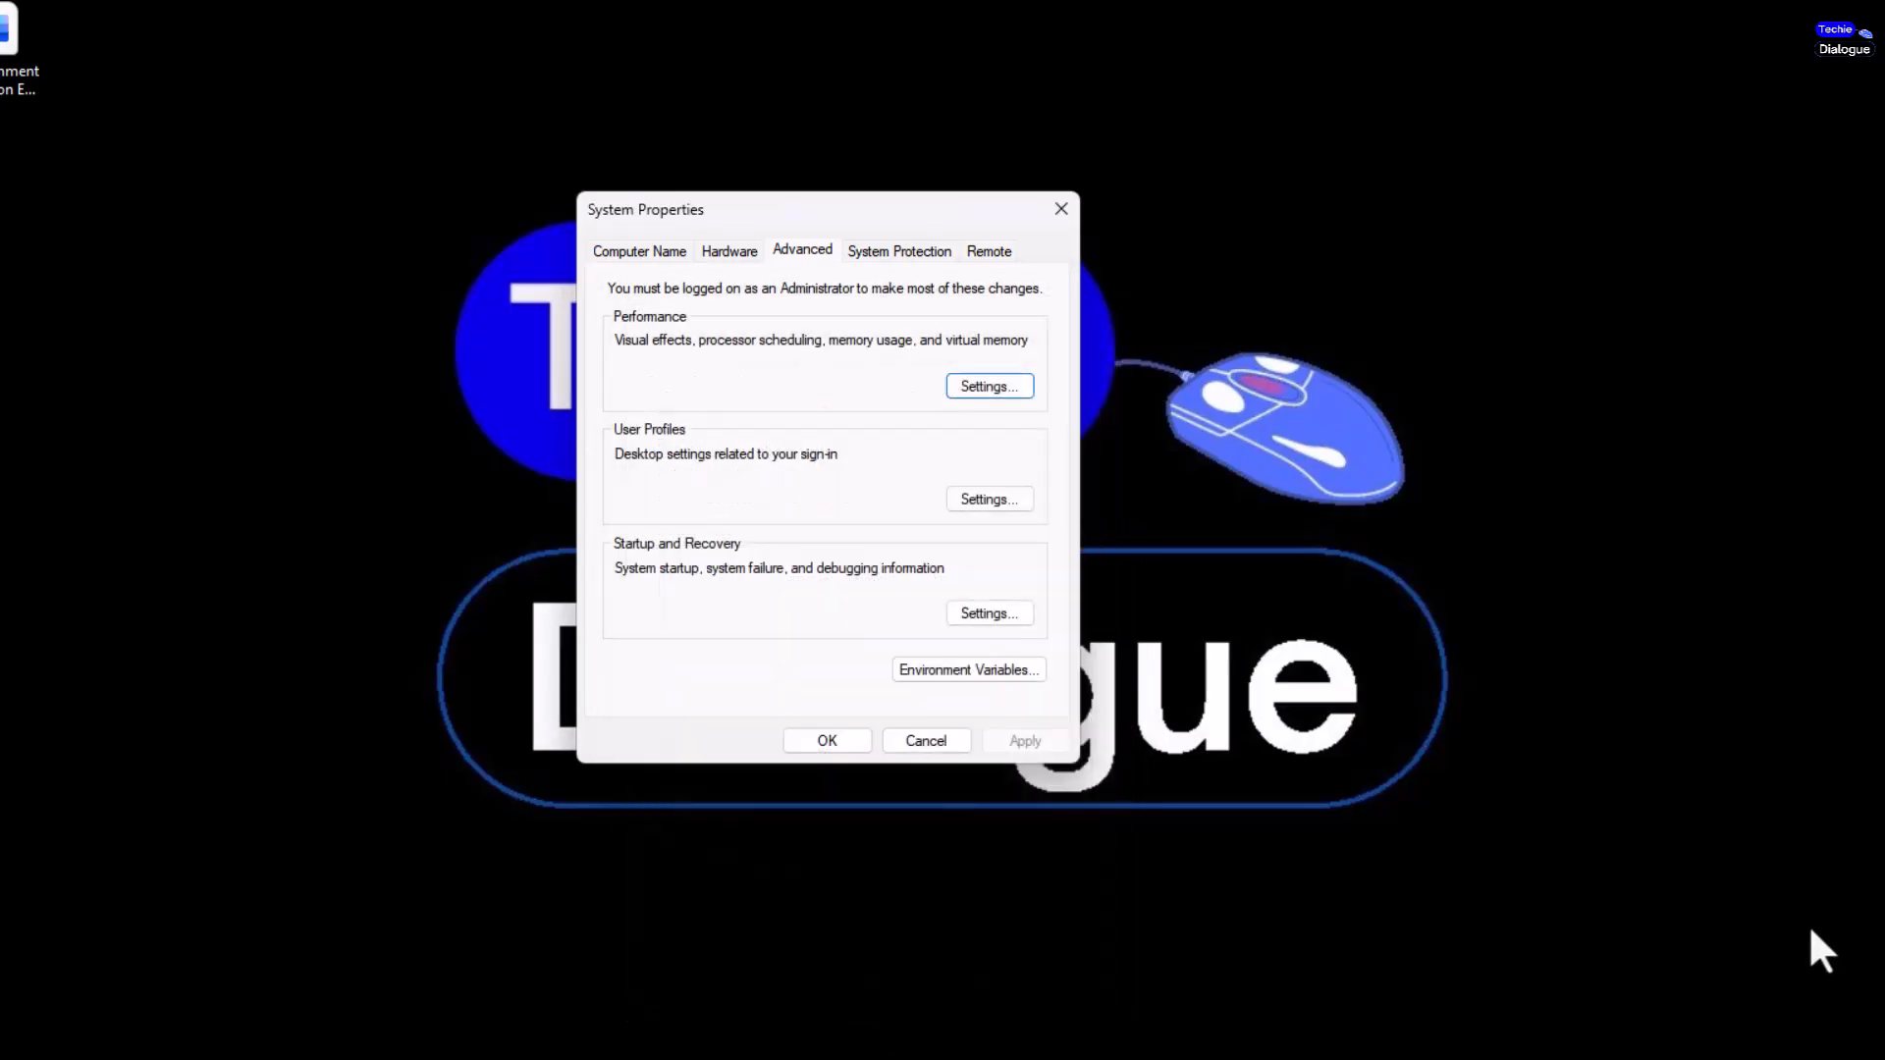
{"action": "left_click", "coordinate": [827, 743]}
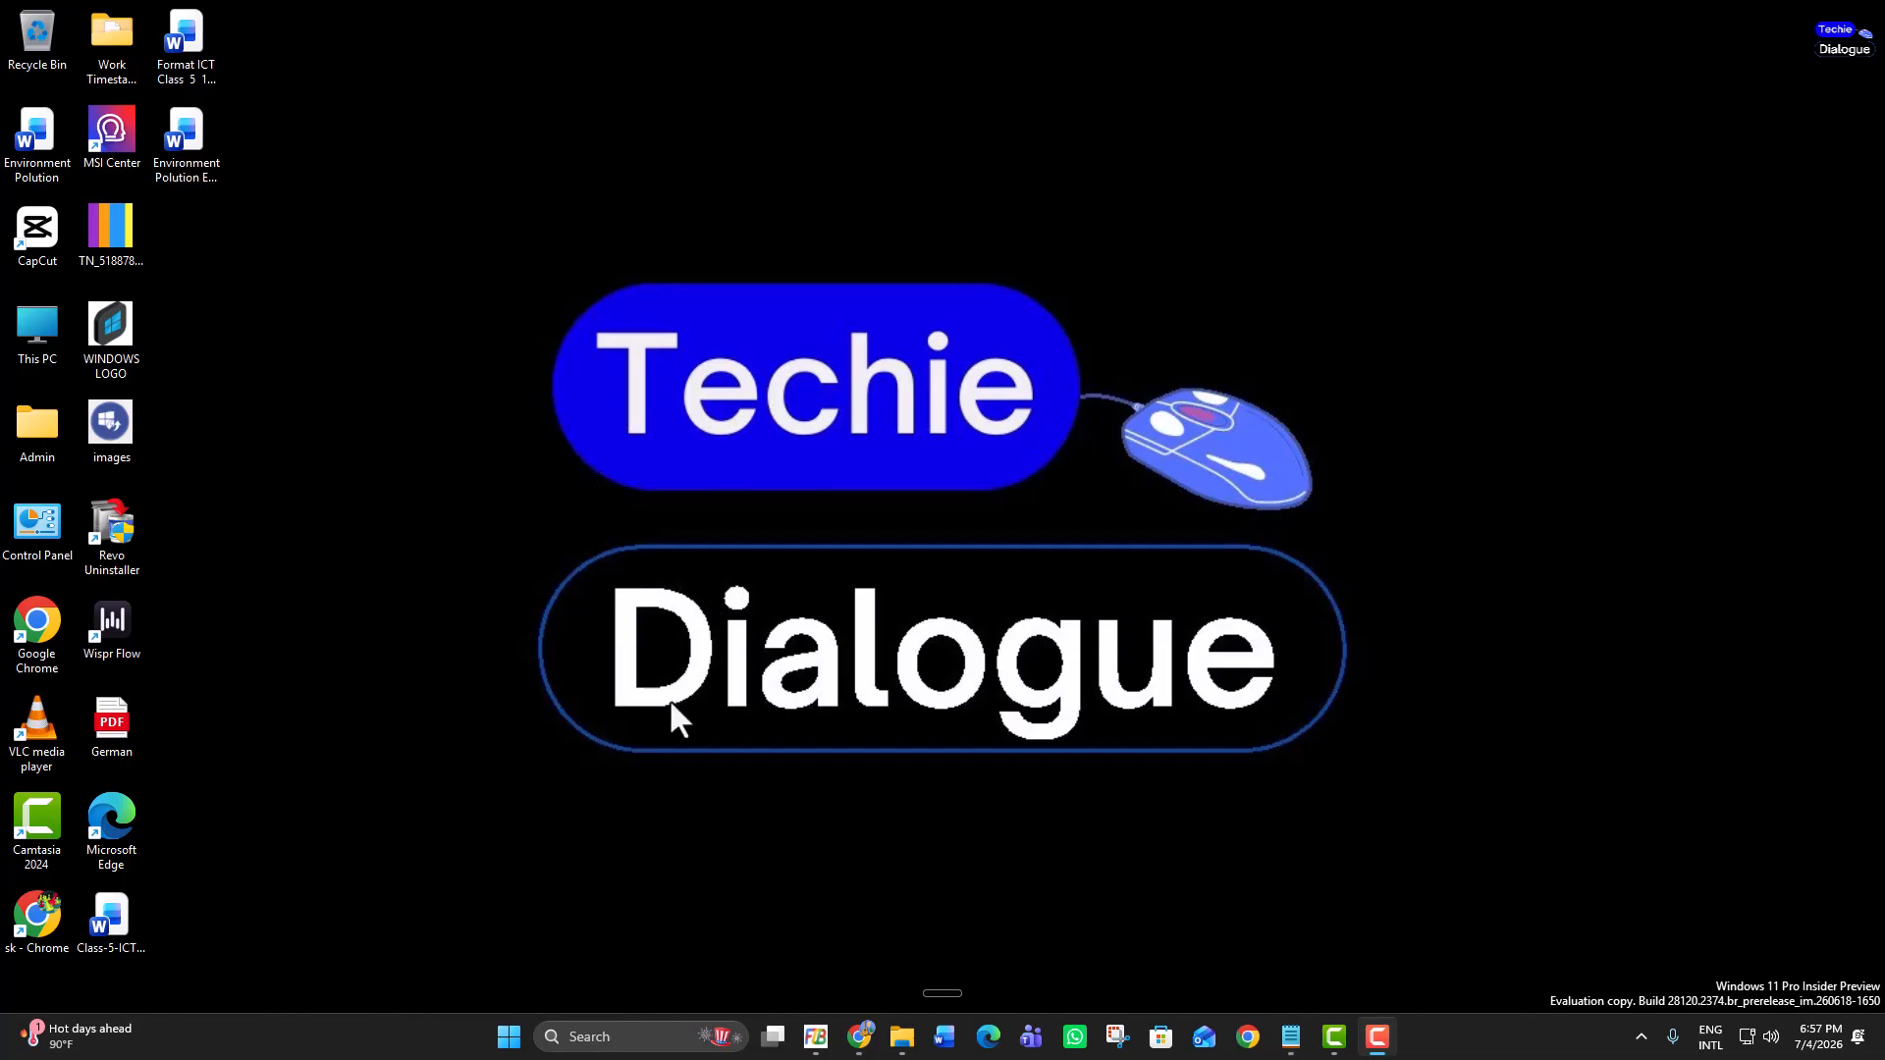
Open the Display settings in Windows Settings and choose the recommended 1920 × 1080 display resolution
{"action": "key", "text": "super+i"}
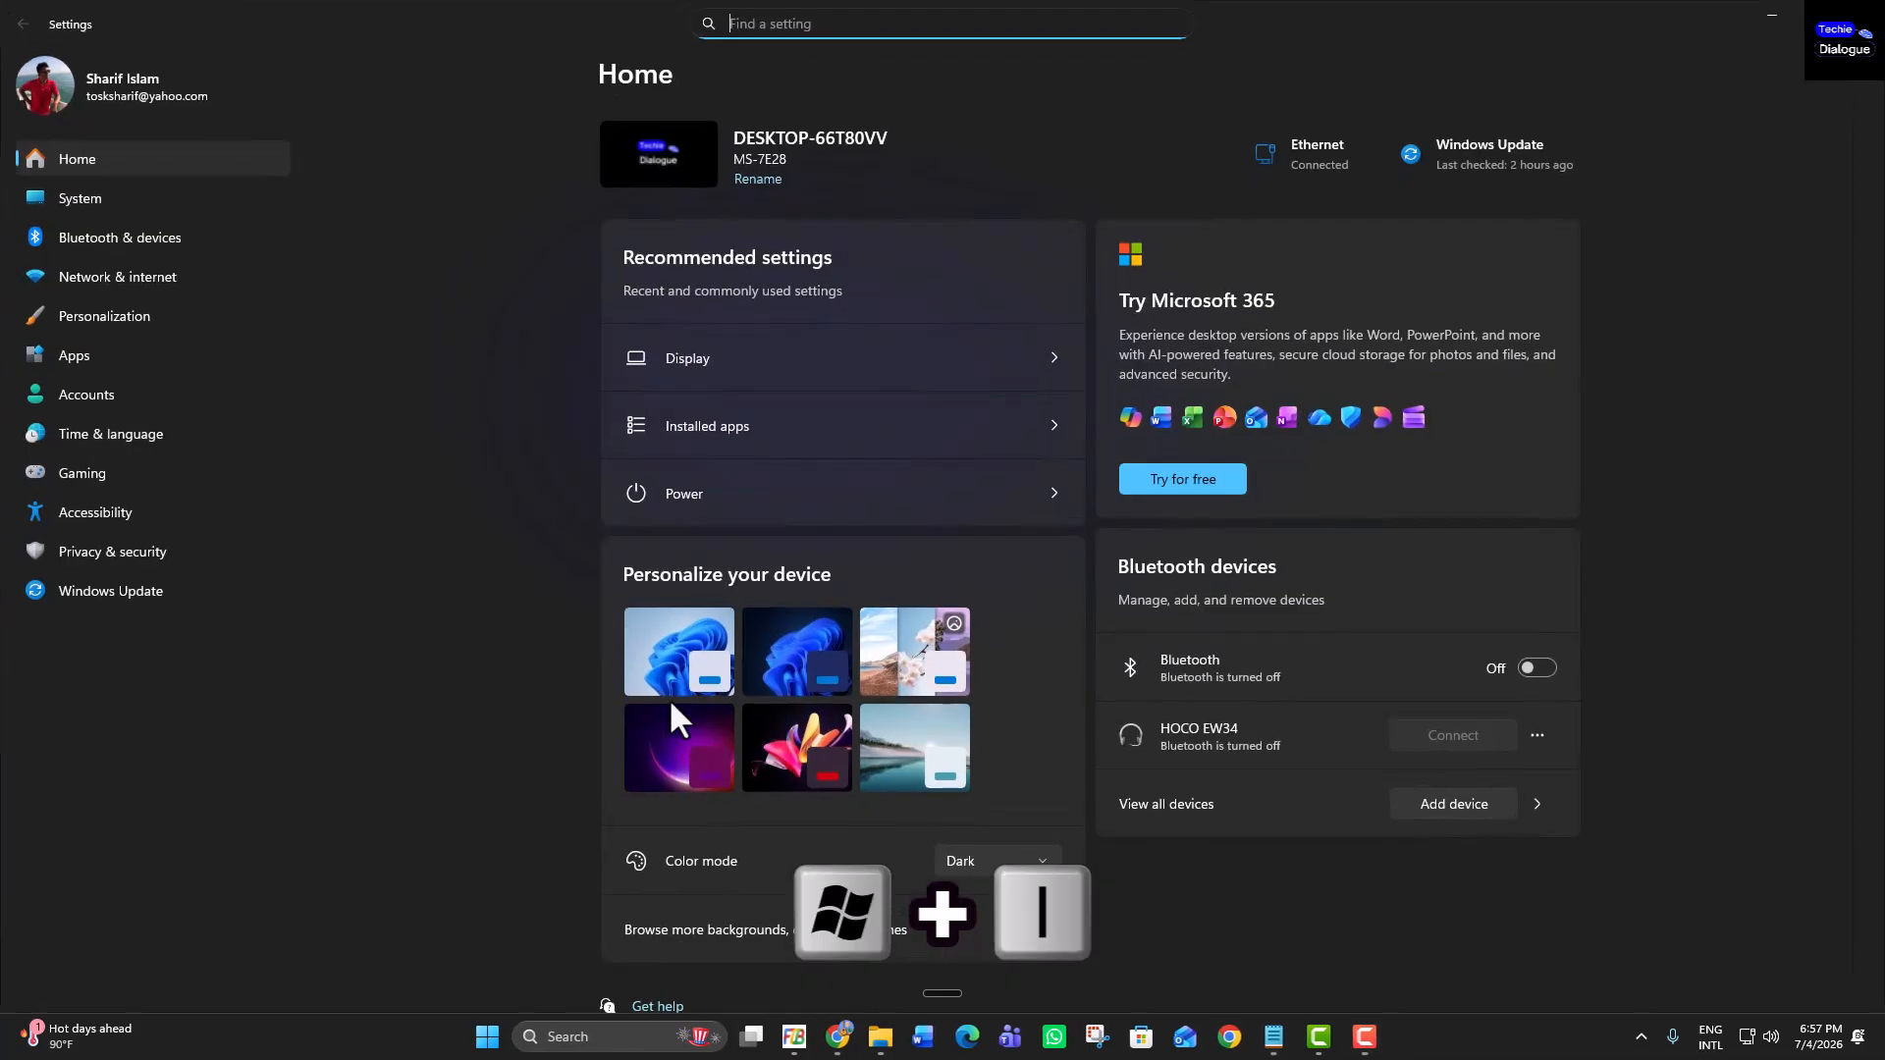
{"action": "left_click", "coordinate": [167, 203]}
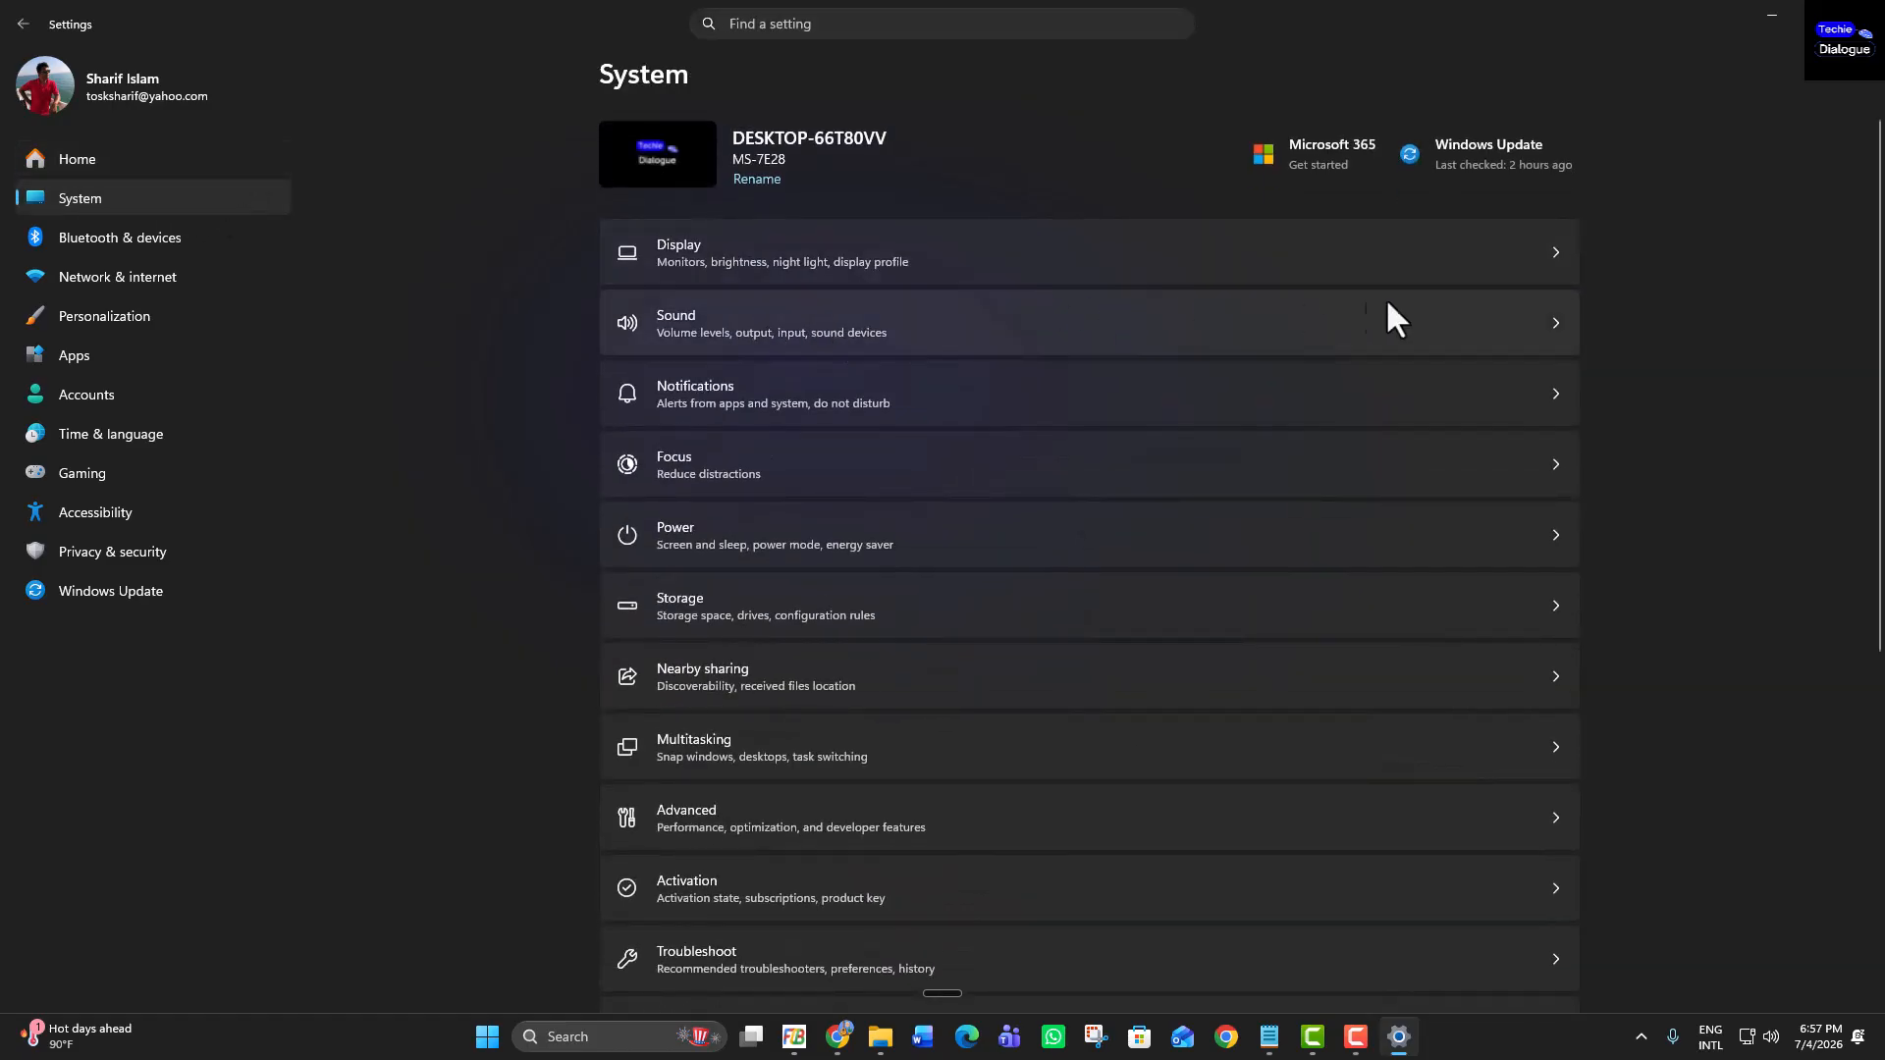
{"action": "left_click", "coordinate": [1288, 250]}
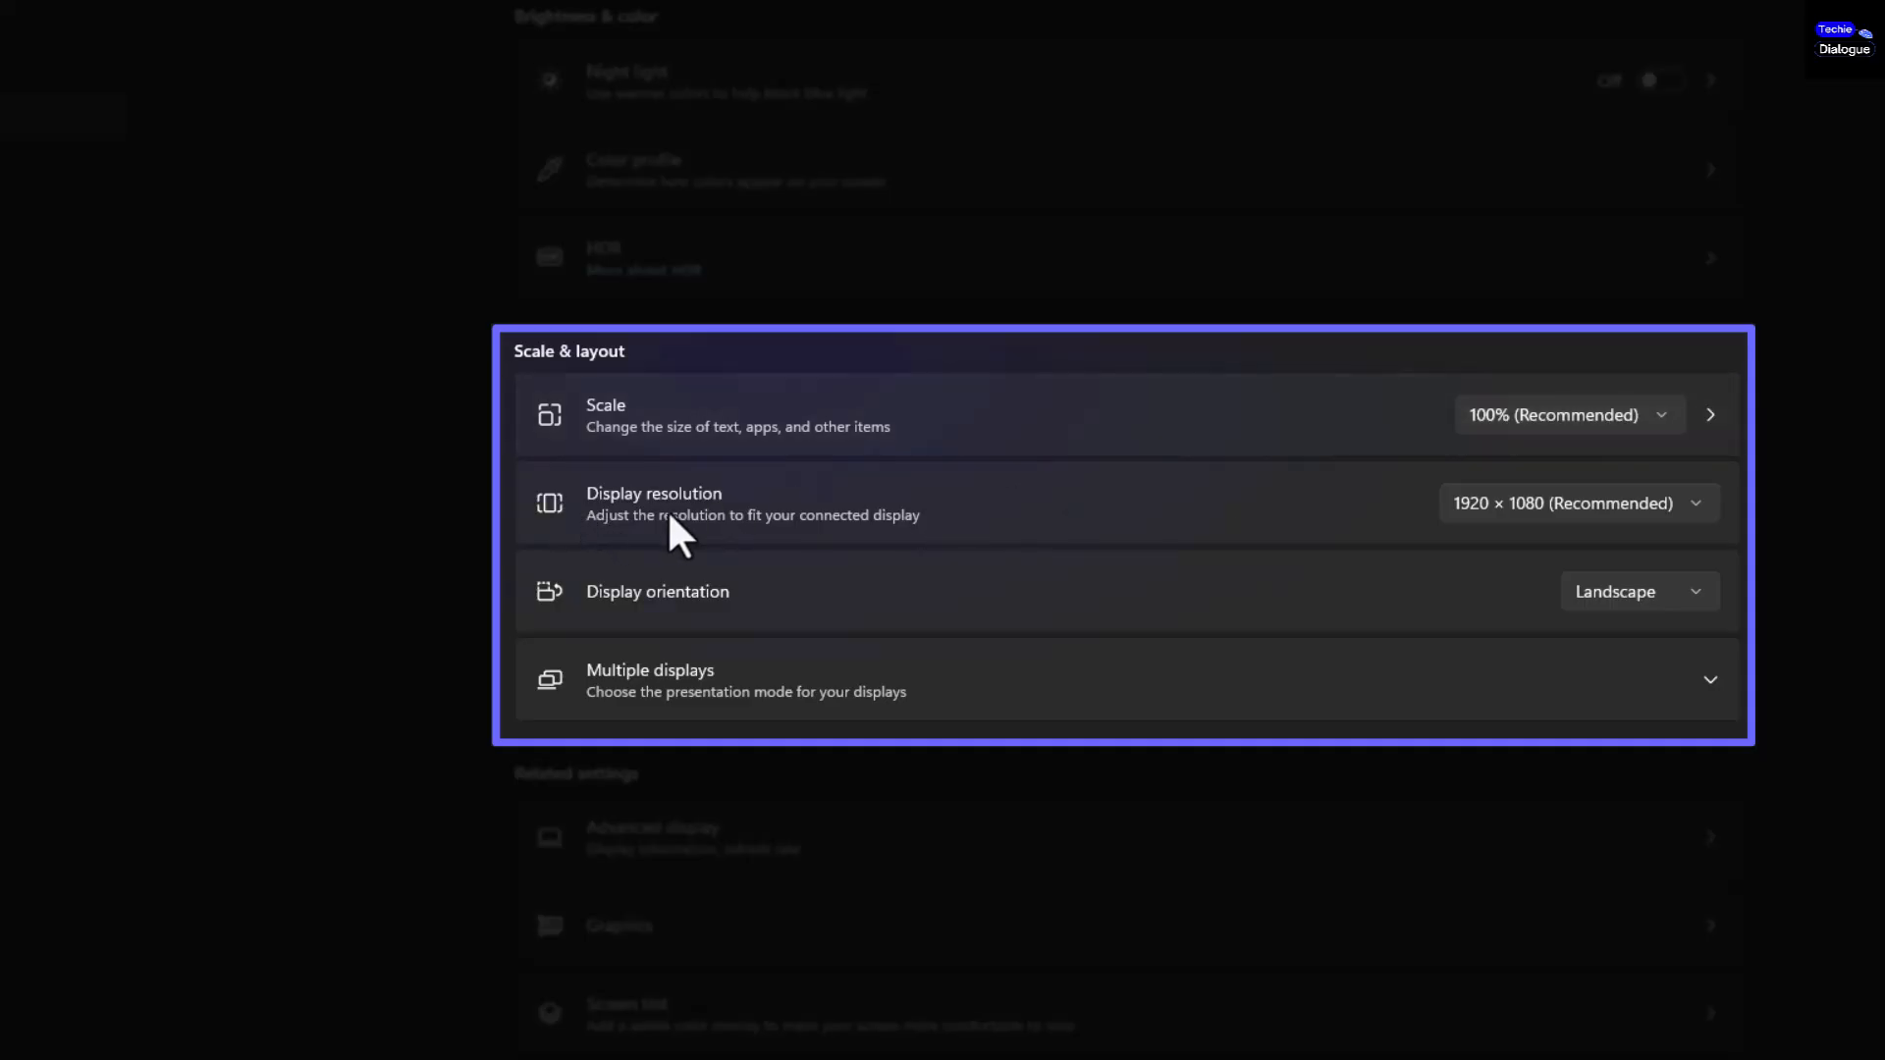
{"action": "left_click", "coordinate": [1571, 503]}
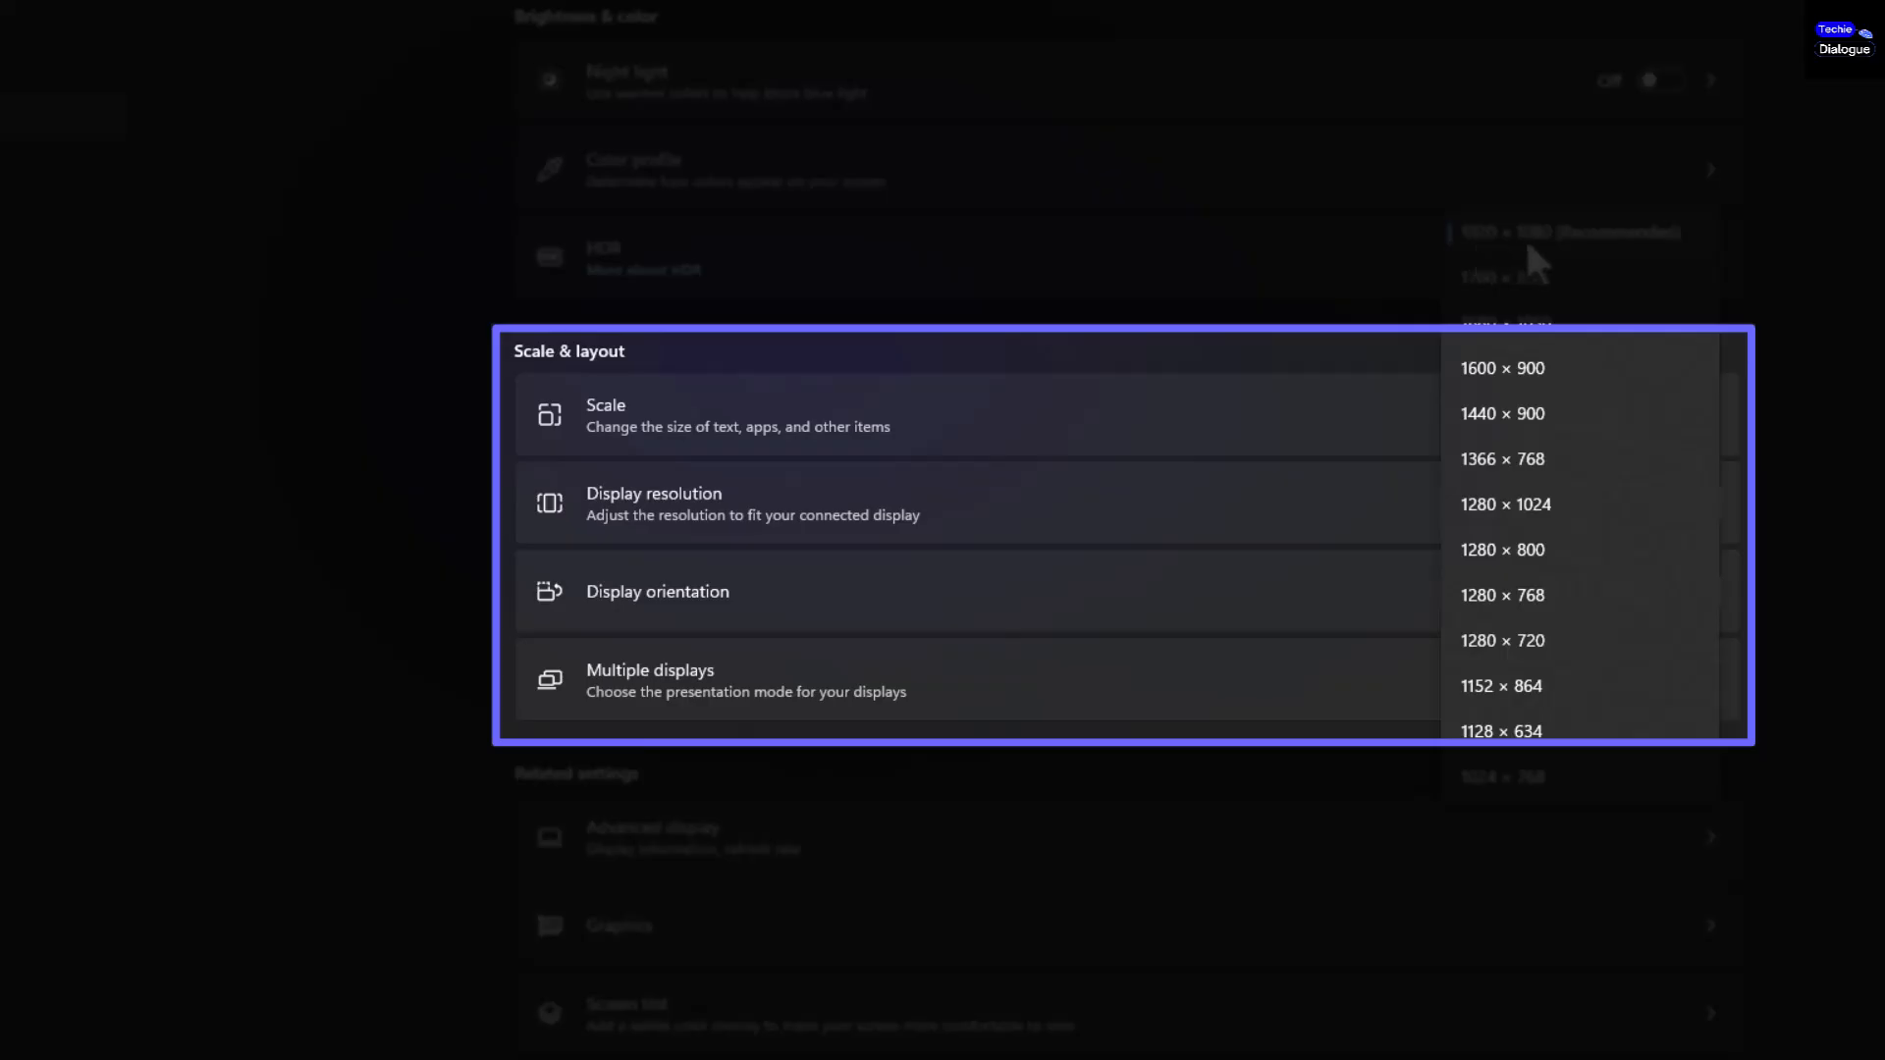
{"action": "left_click", "coordinate": [1579, 241]}
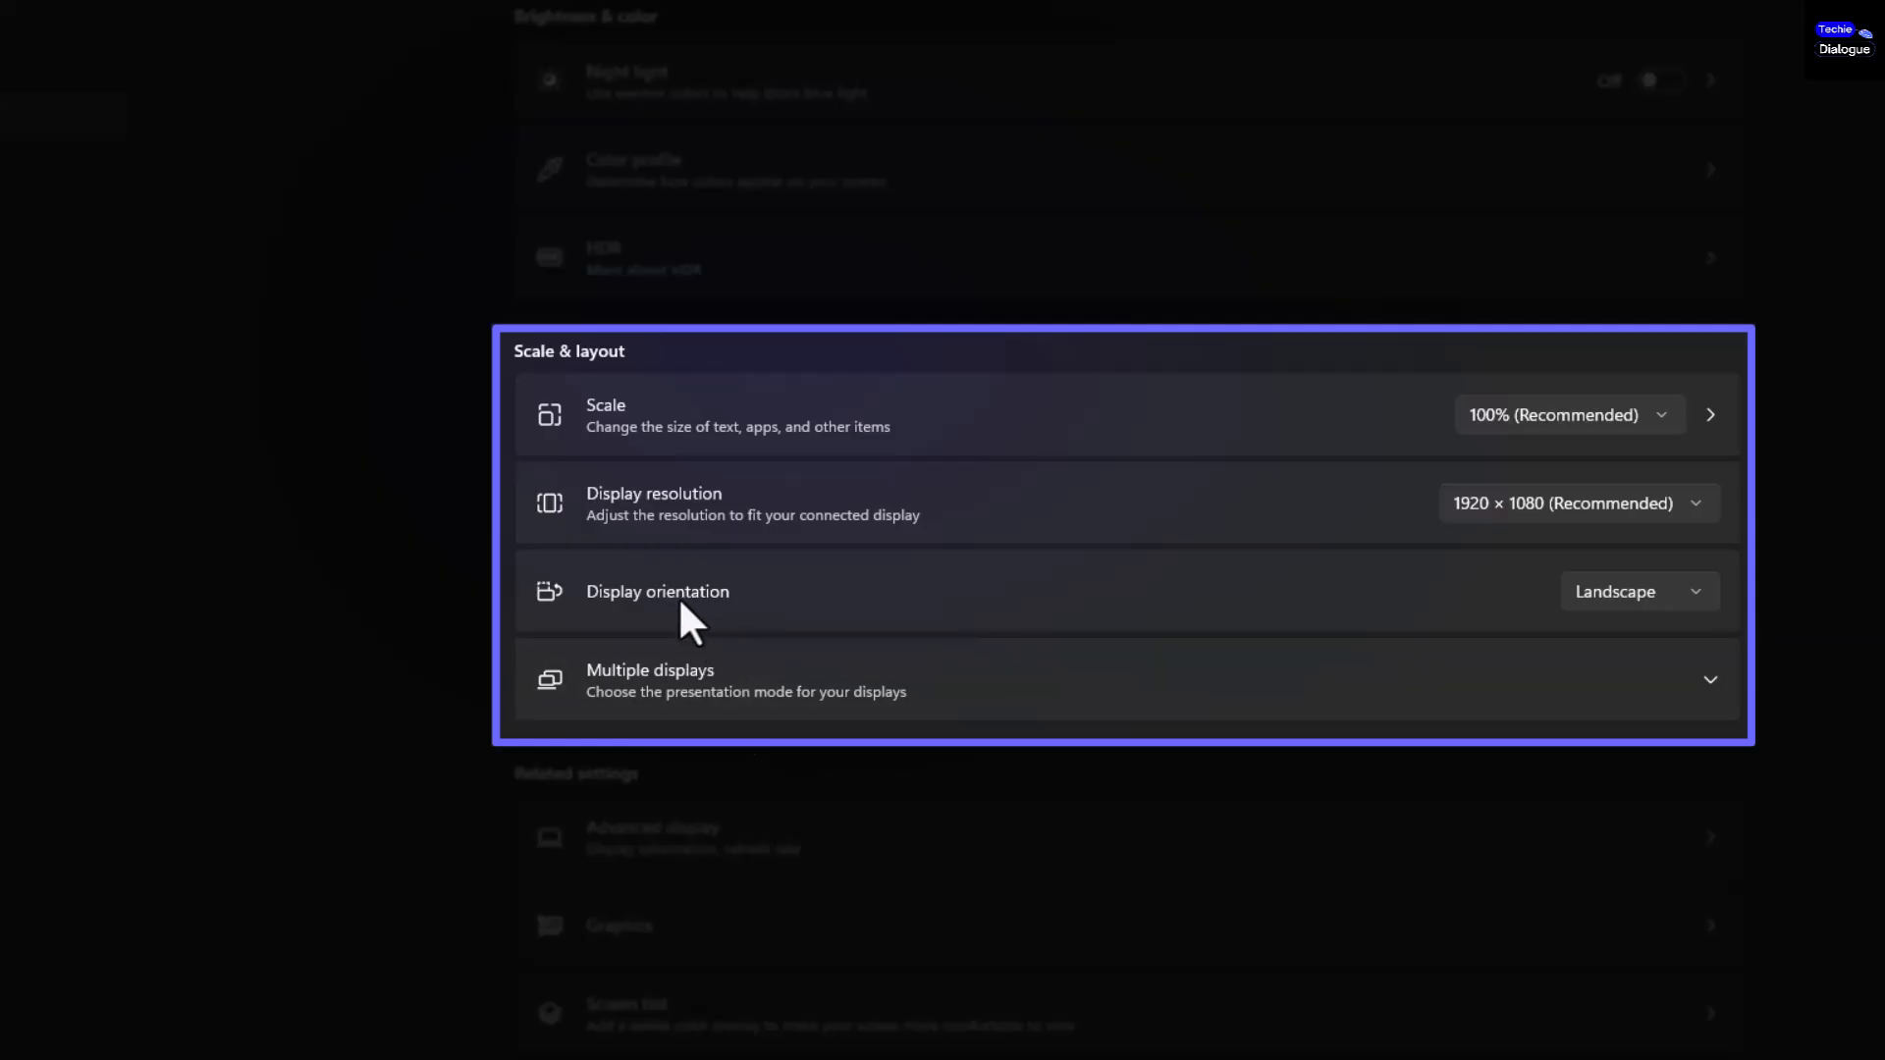
Choose Landscape as the display orientation and return to the desktop
{"action": "left_click", "coordinate": [1694, 595]}
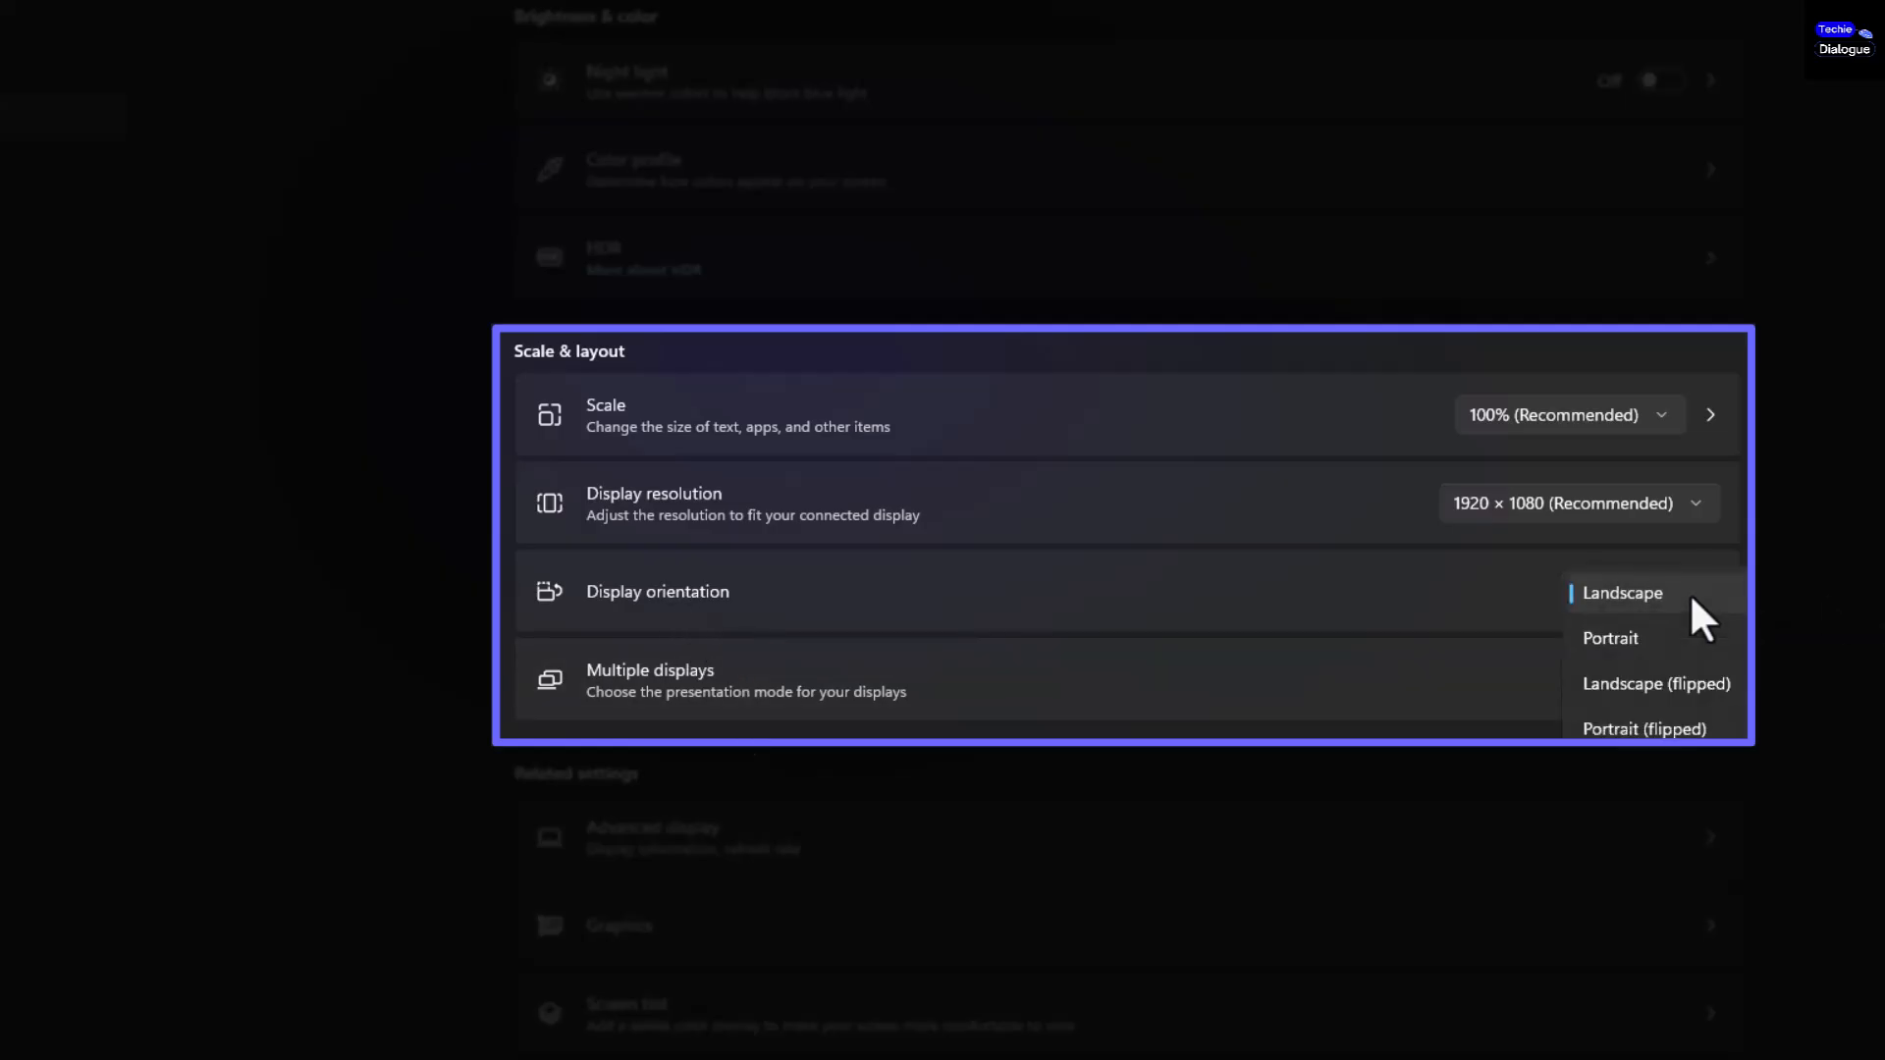
{"action": "left_click", "coordinate": [1689, 595]}
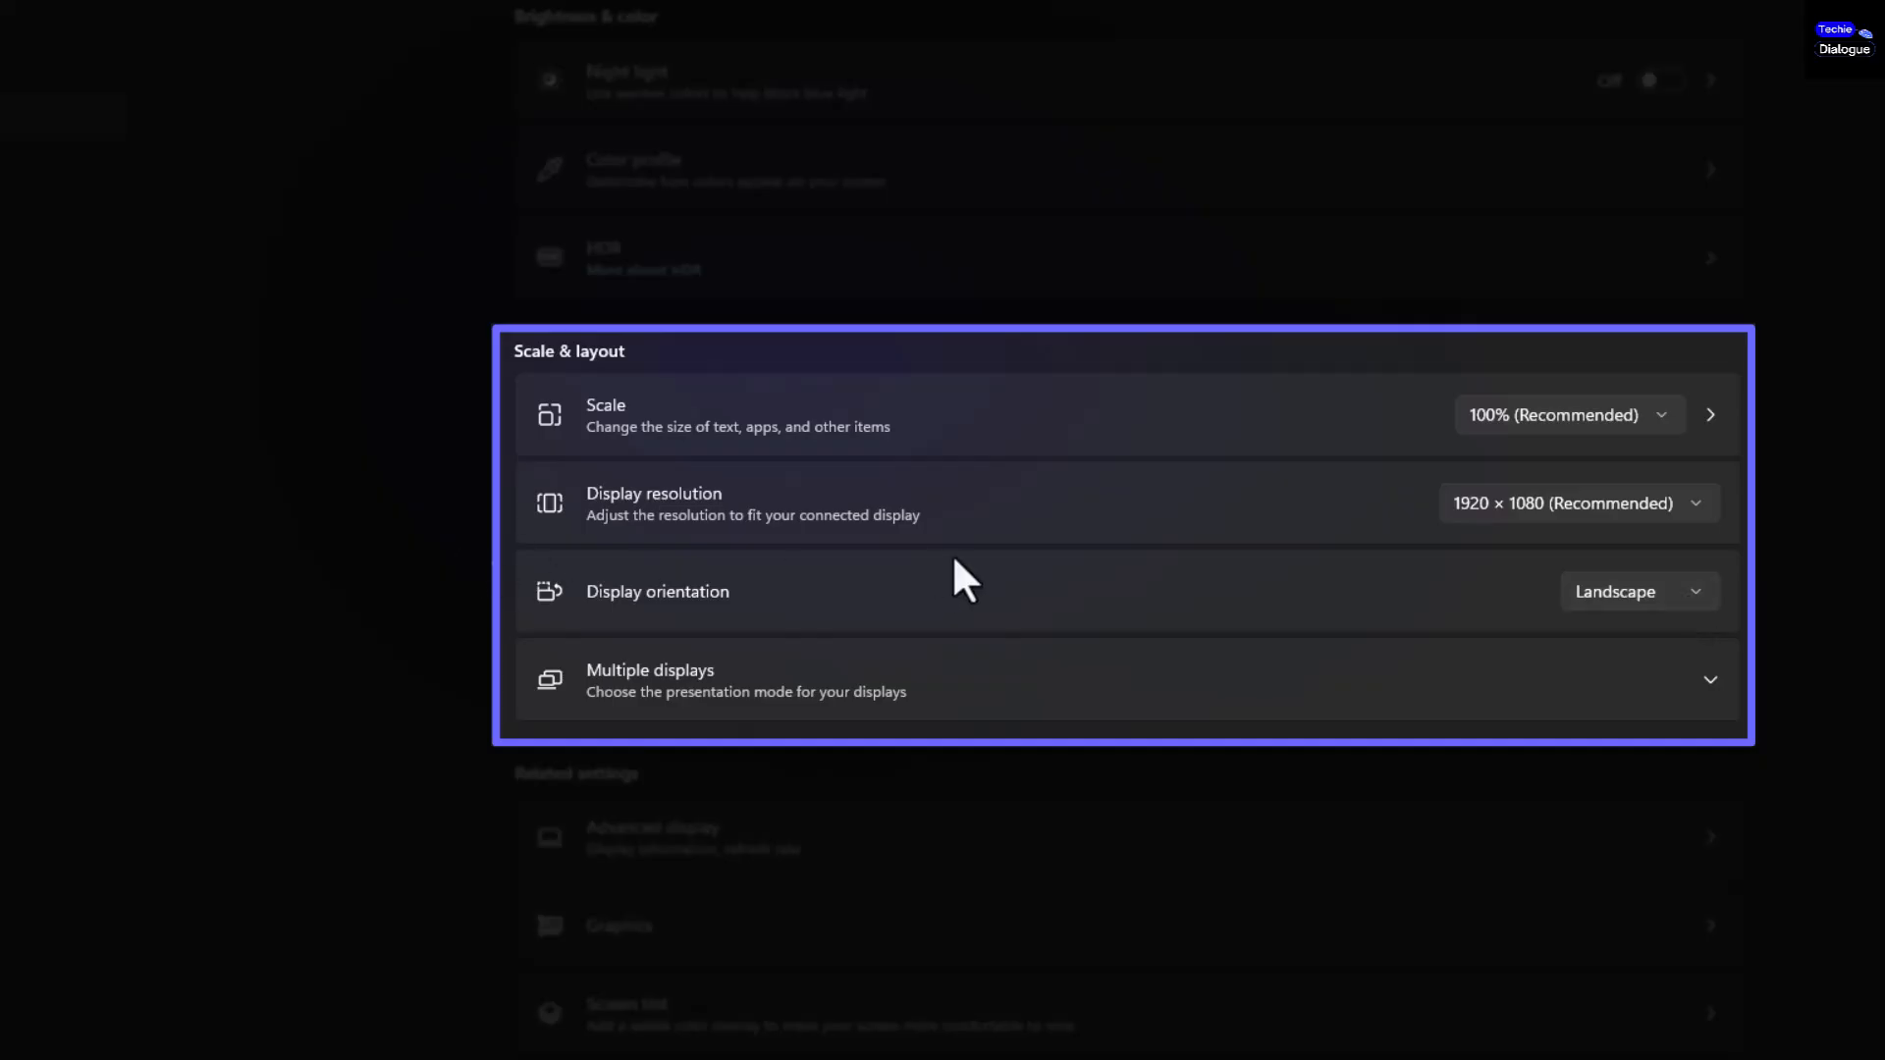
{"action": "scroll", "coordinate": [967, 580], "scroll_direction": "down", "scroll_amount": 5}
{"action": "scroll", "coordinate": [977, 600], "scroll_direction": "up", "scroll_amount": 5}
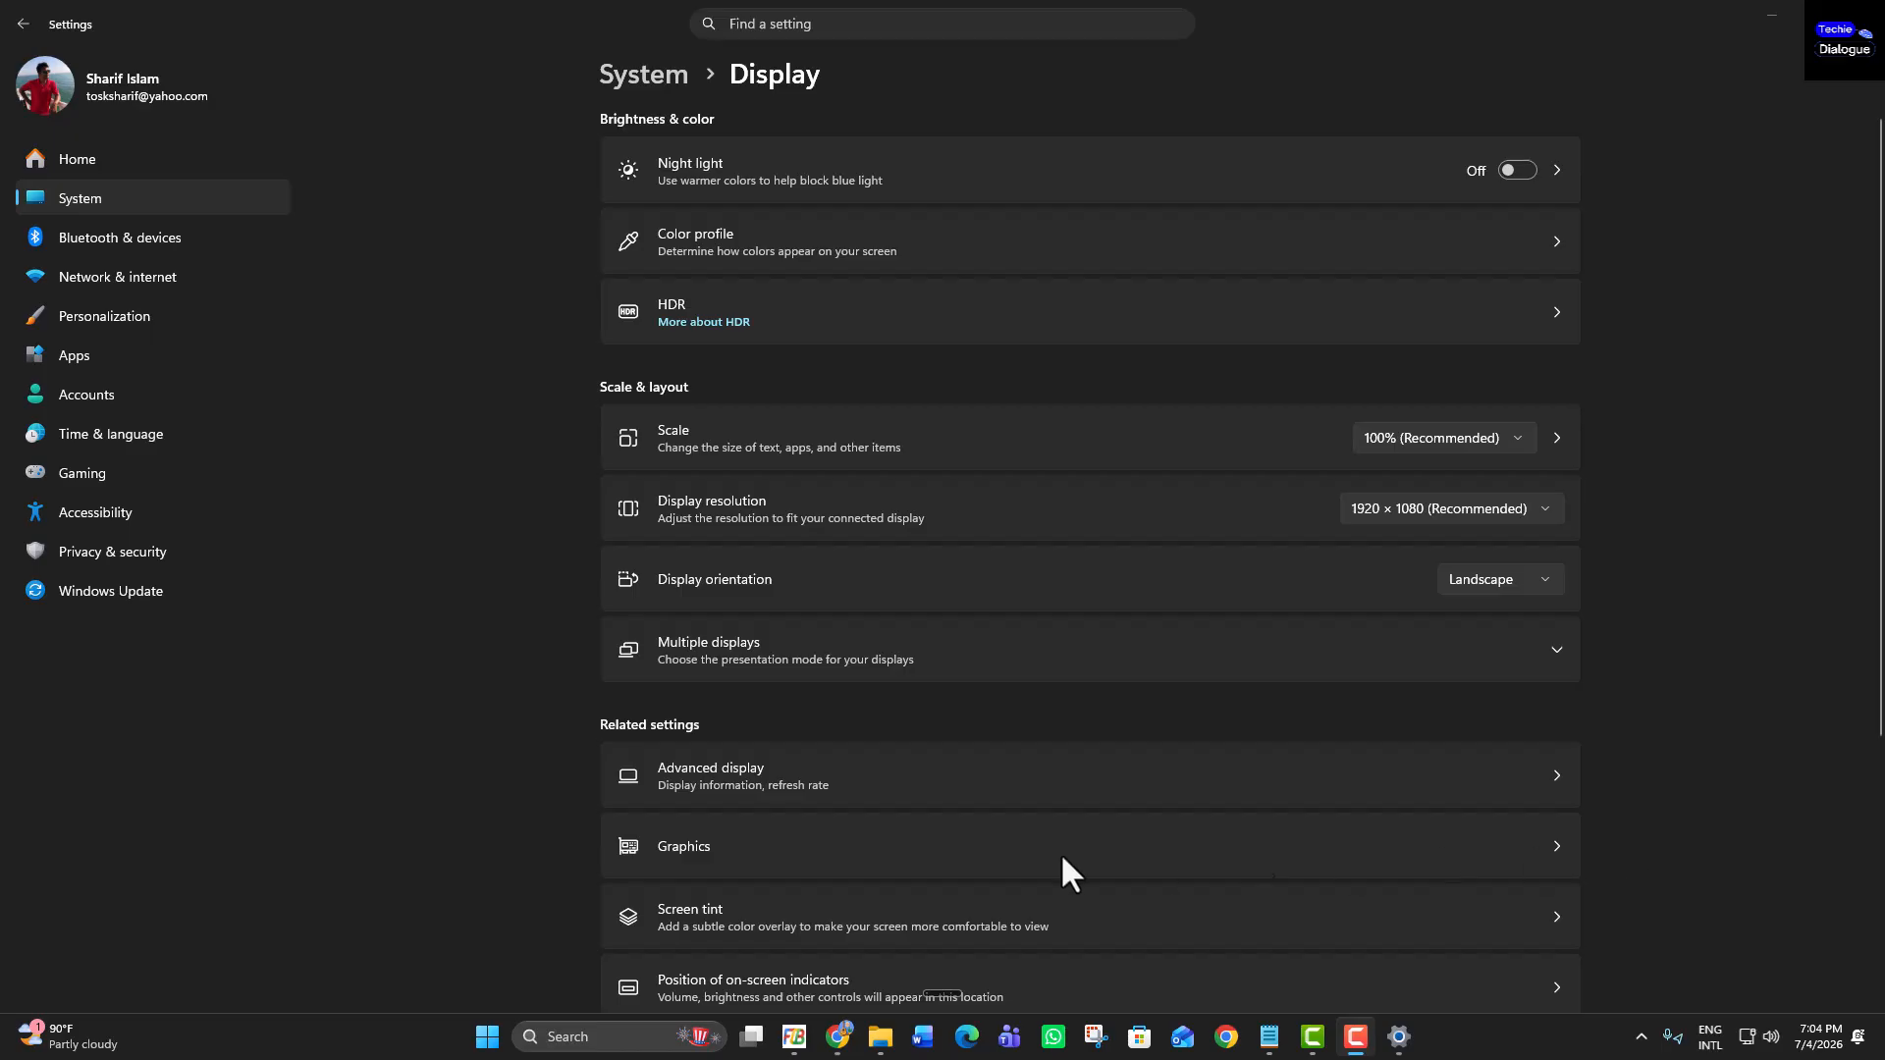
{"action": "key", "text": "super+d"}
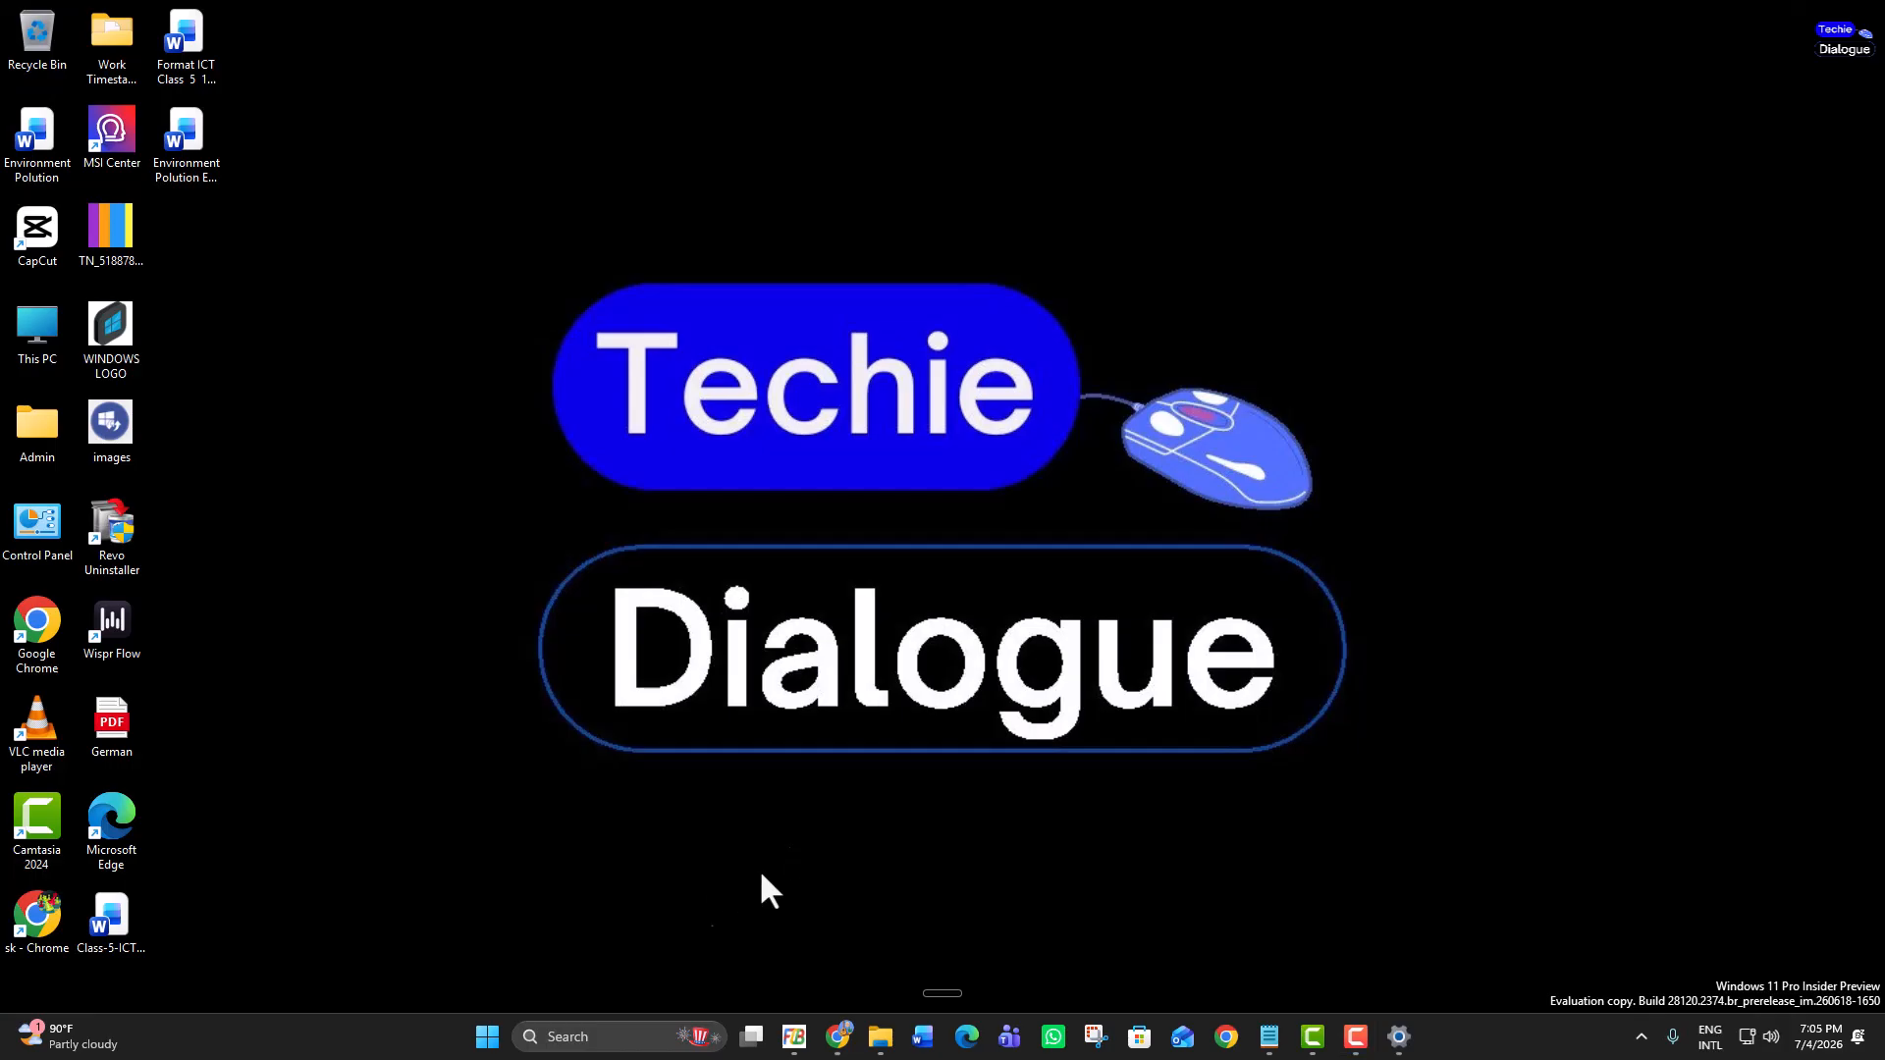
Search Windows for "registry" and open the Registry Editor
{"action": "left_click", "coordinate": [572, 1035]}
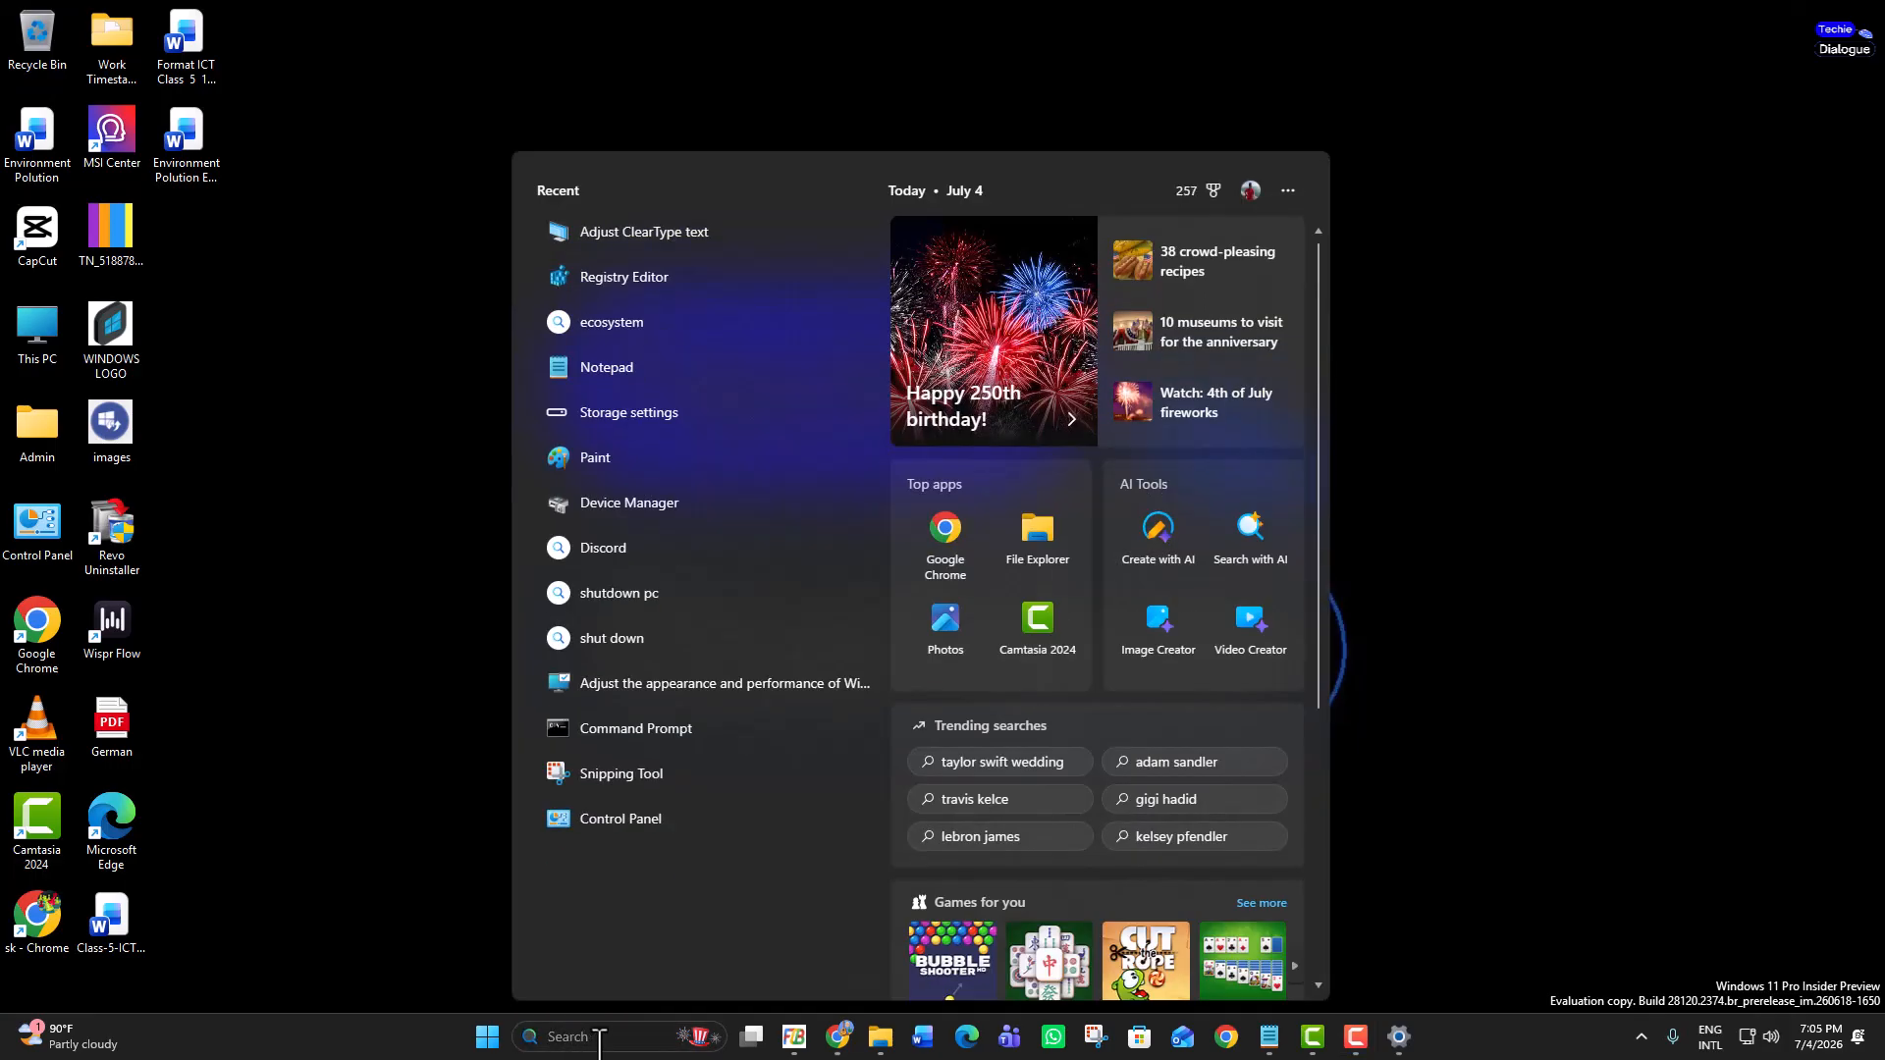
{"action": "type", "text": "registry"}
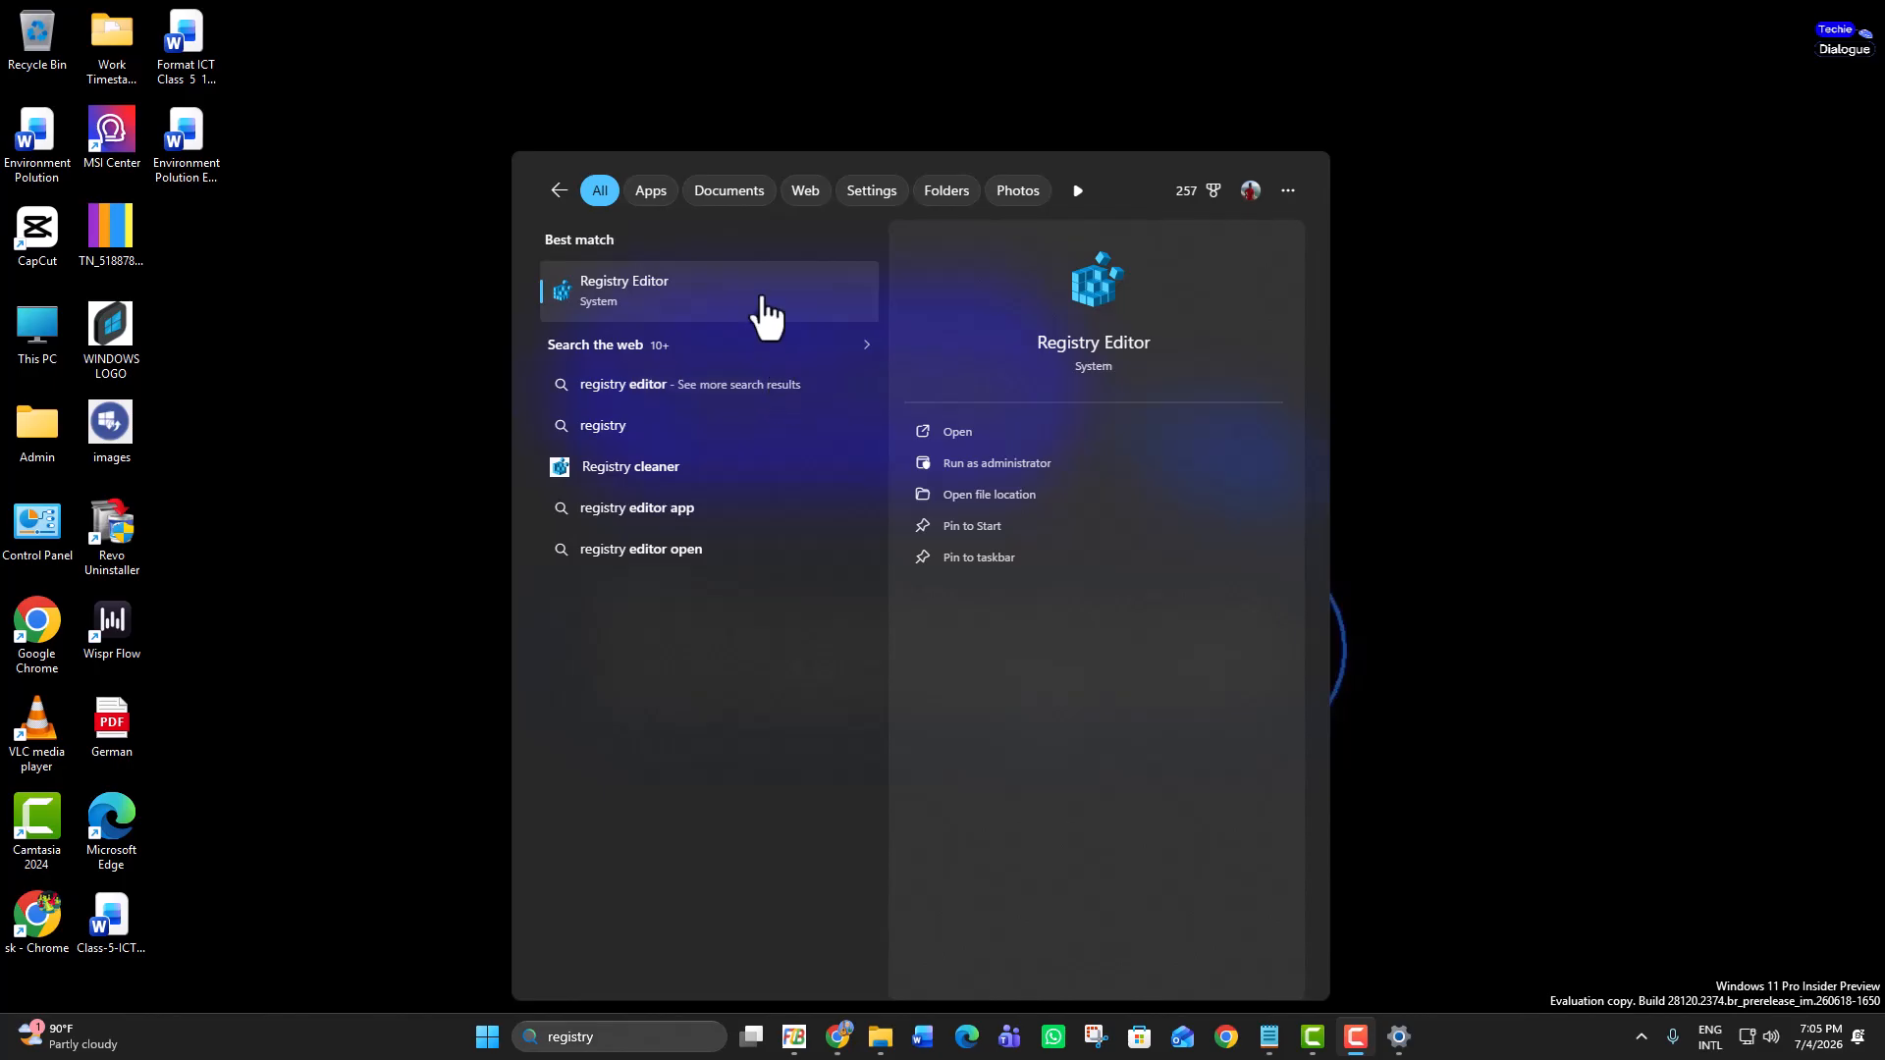
{"action": "left_click", "coordinate": [828, 313]}
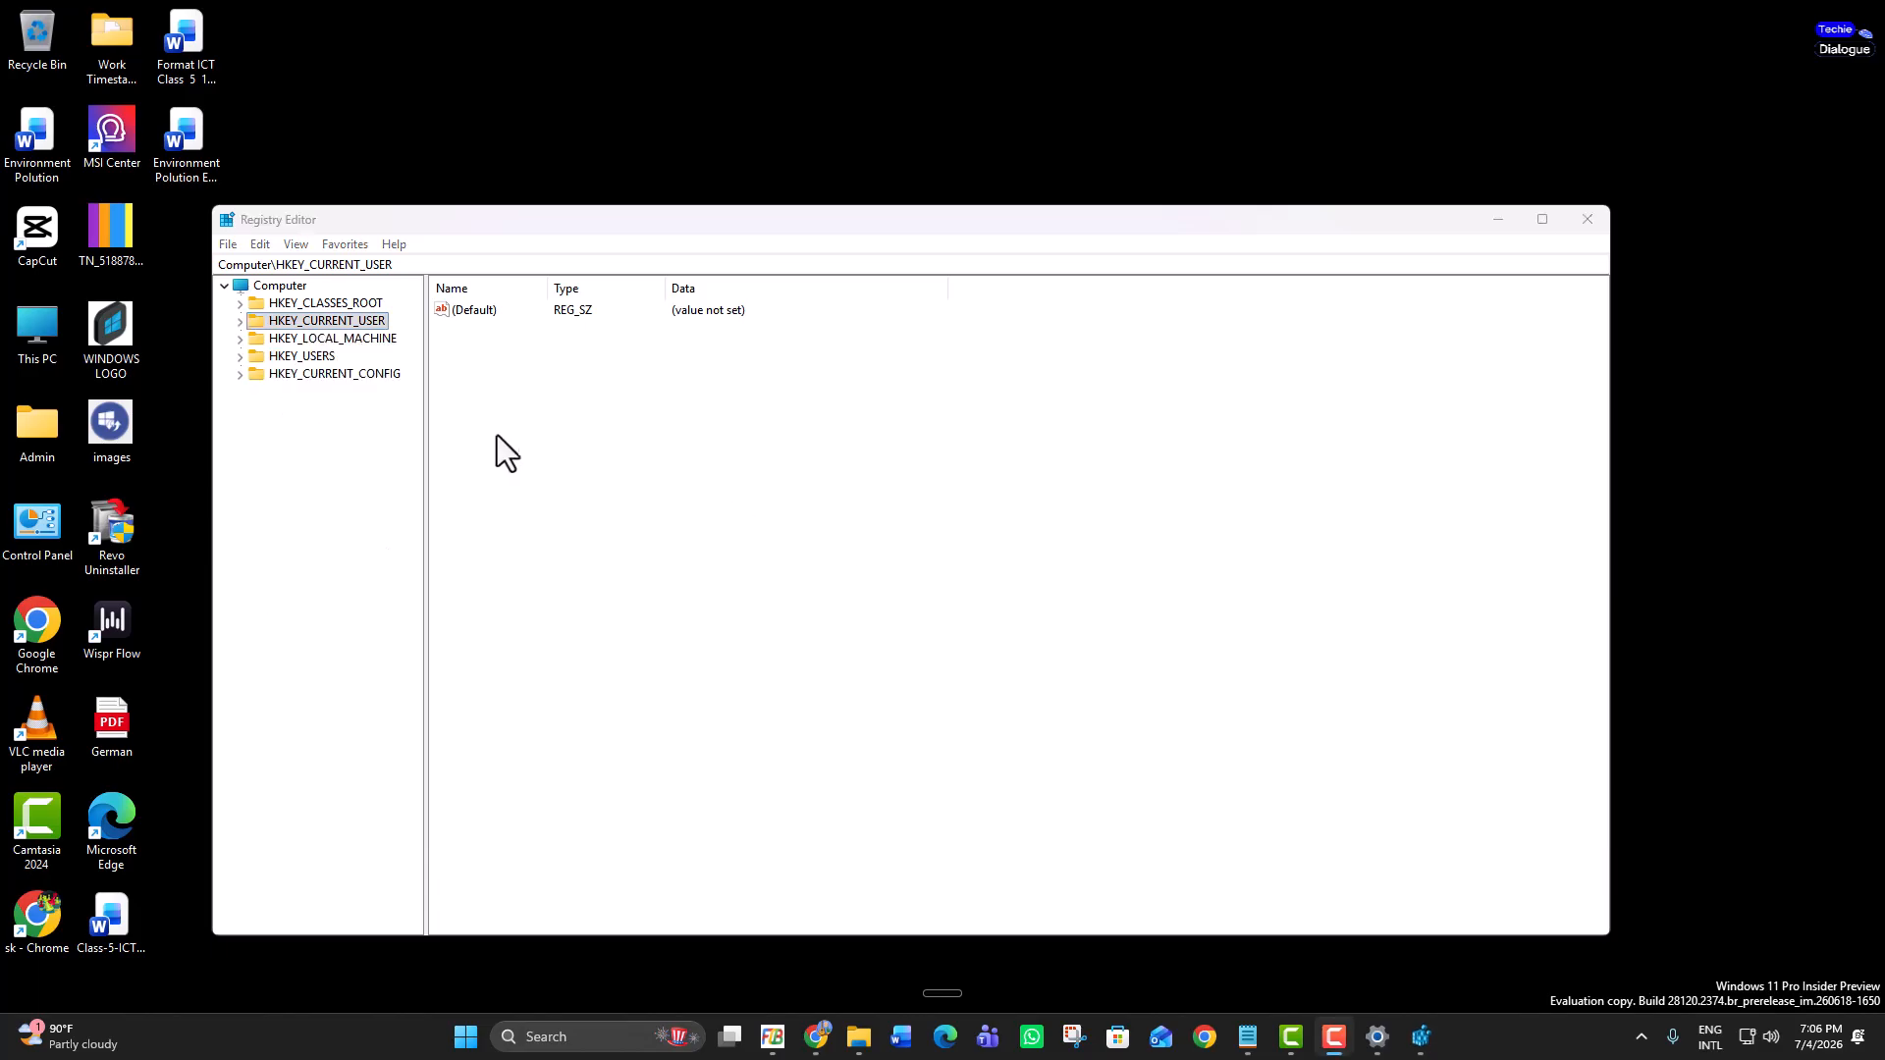
Export the selected HKEY_CURRENT_USER branch to the Desktop as a registration file named Backup
{"action": "left_click", "coordinate": [226, 245]}
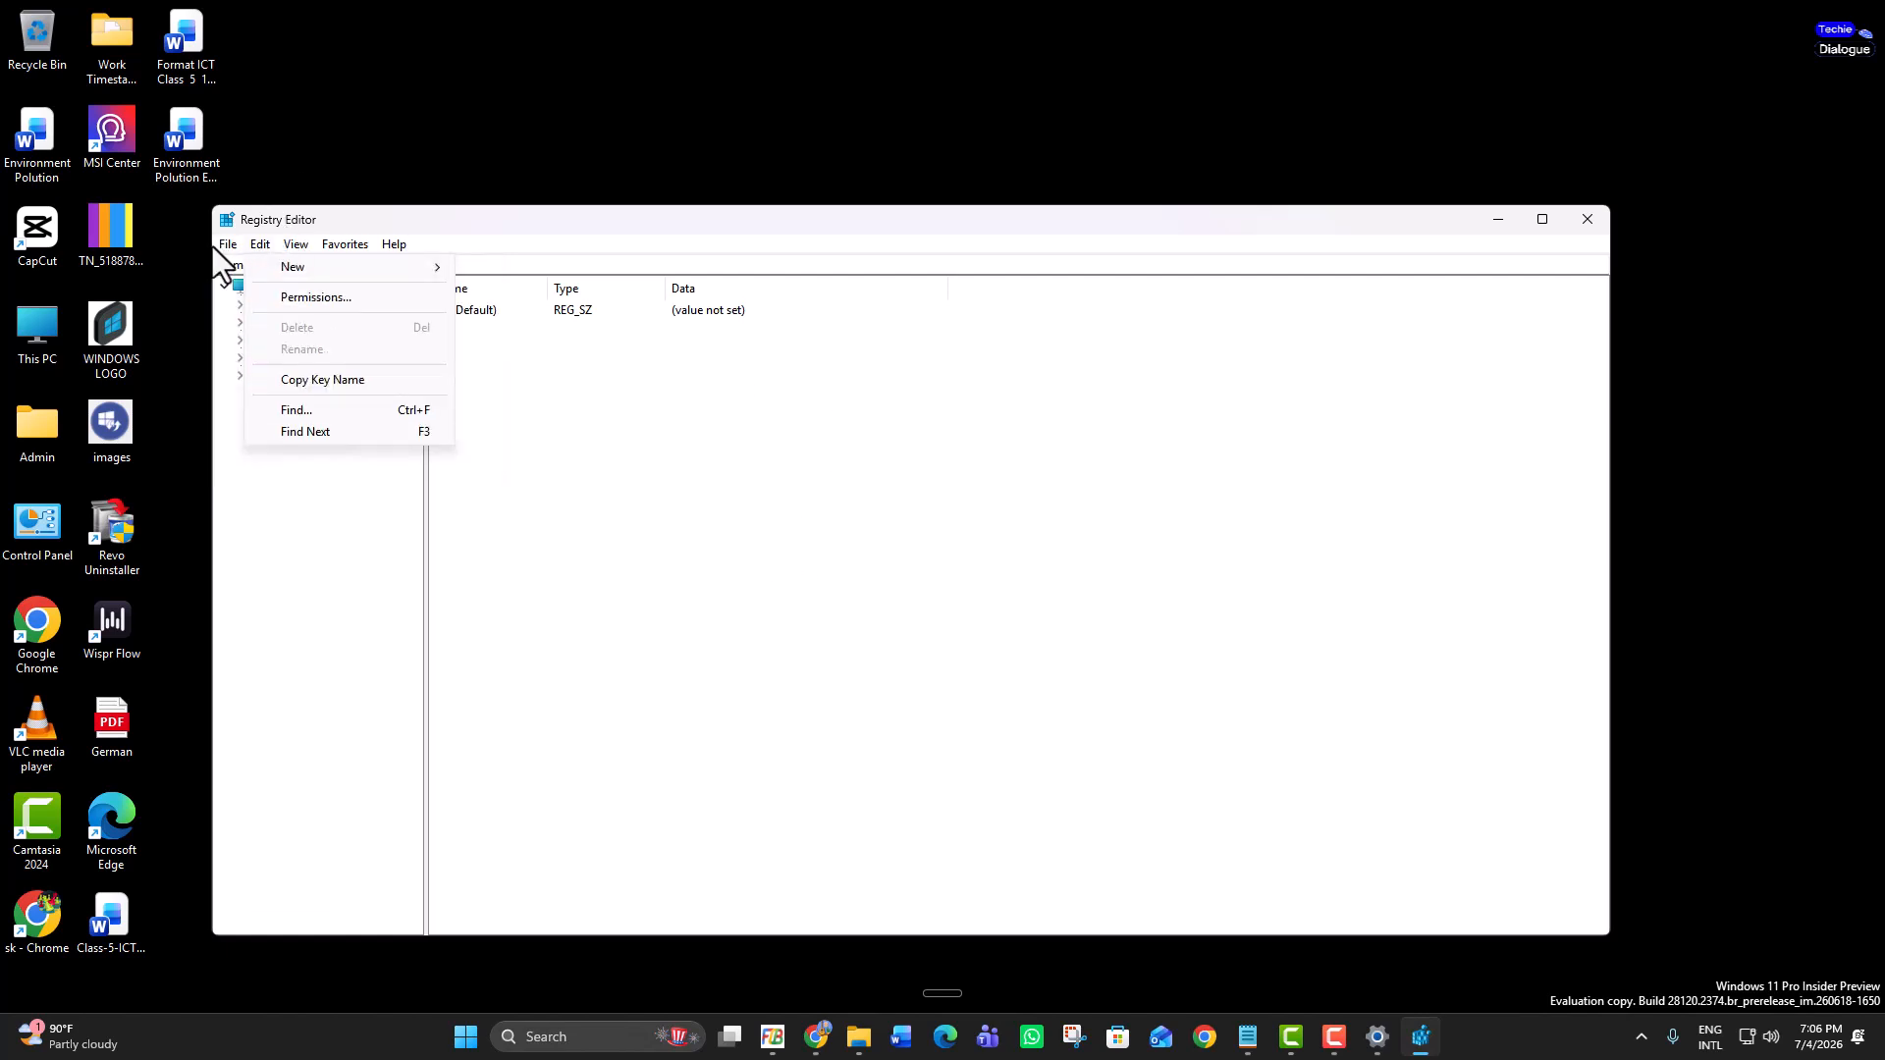
{"action": "left_click", "coordinate": [770, 589]}
{"action": "left_click", "coordinate": [228, 247]}
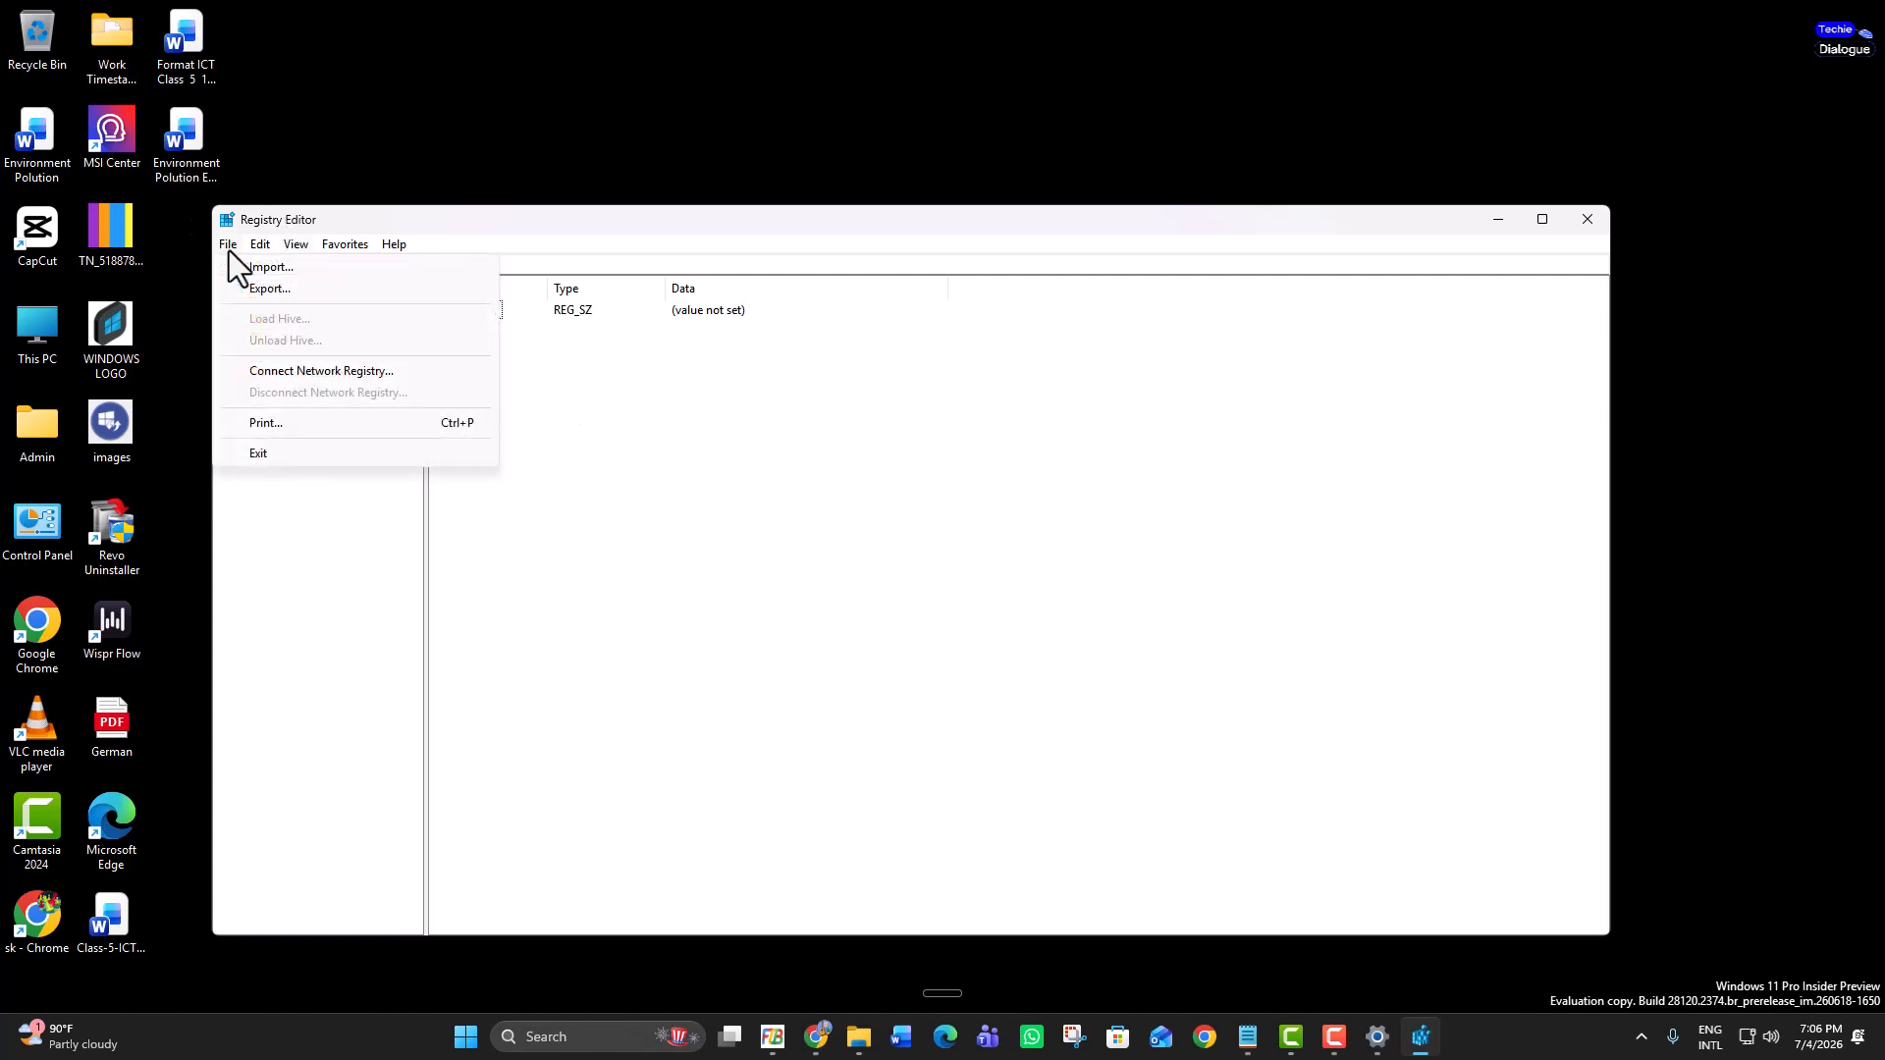
{"action": "left_click", "coordinate": [303, 291]}
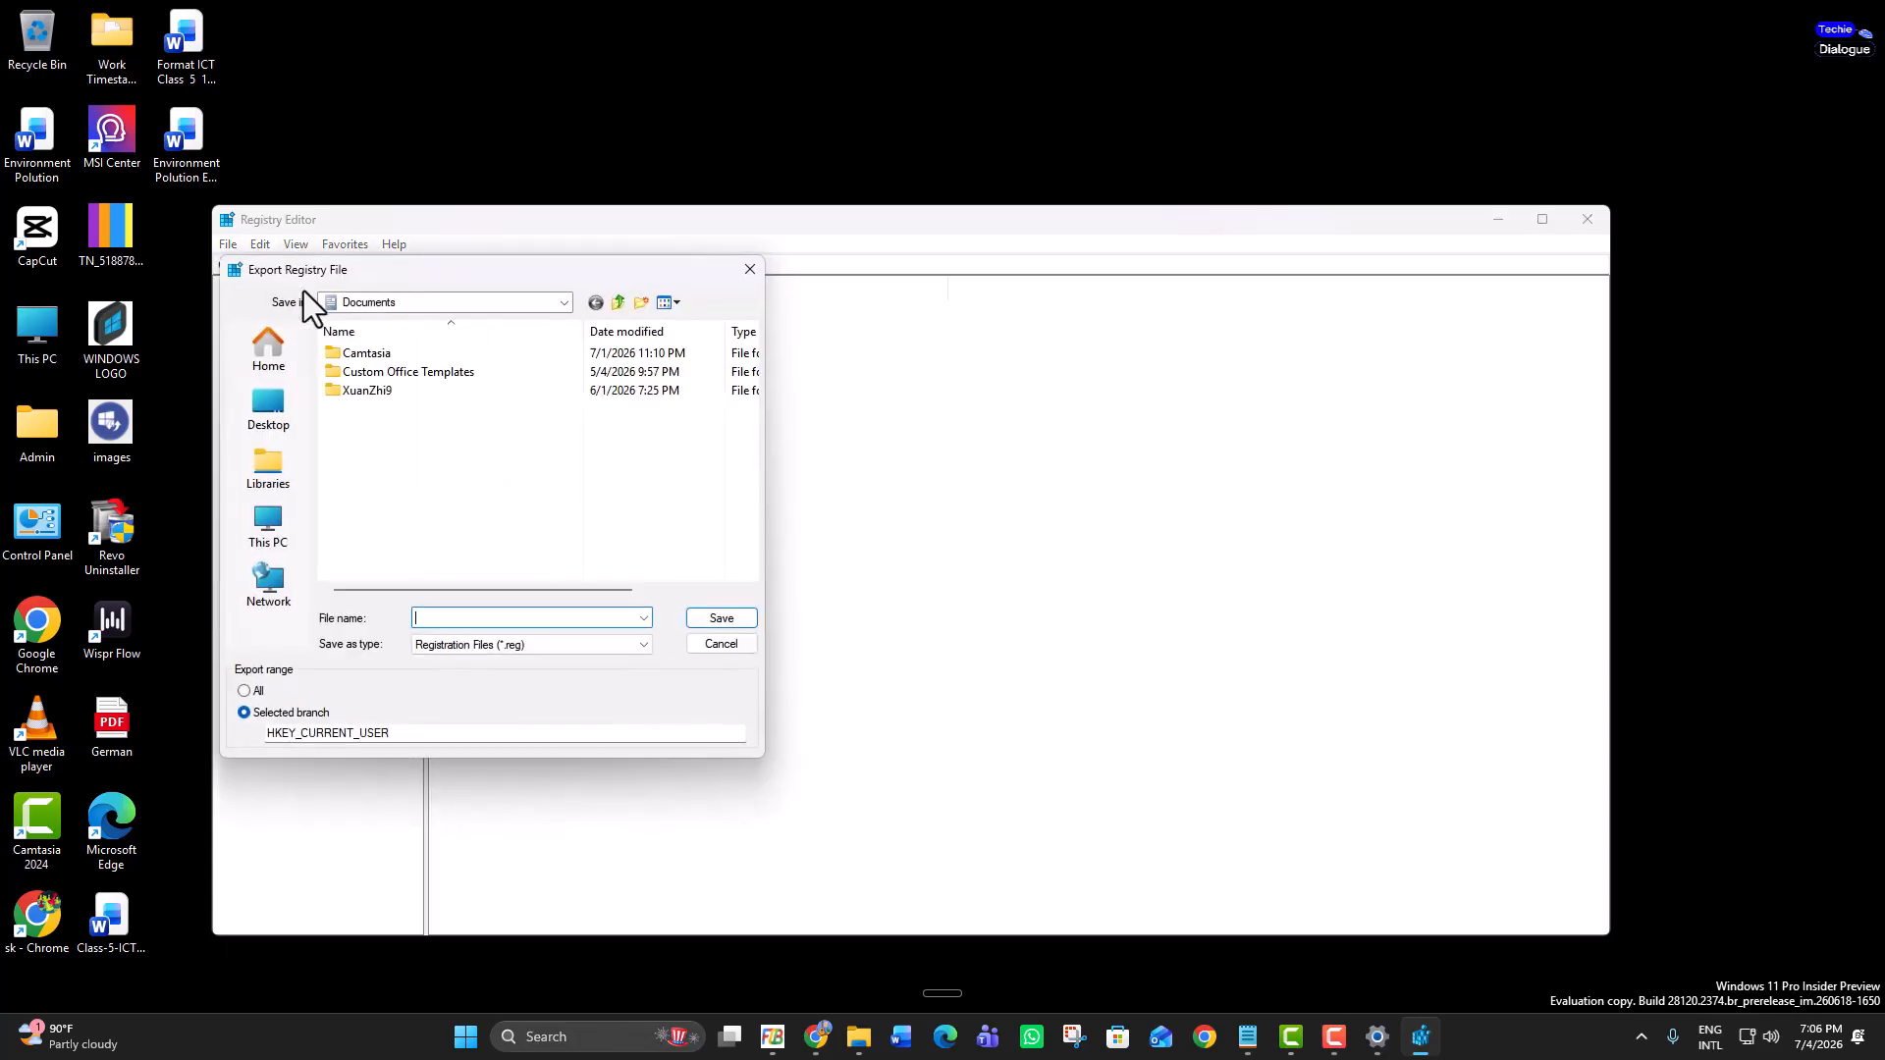
{"action": "left_click", "coordinate": [269, 410]}
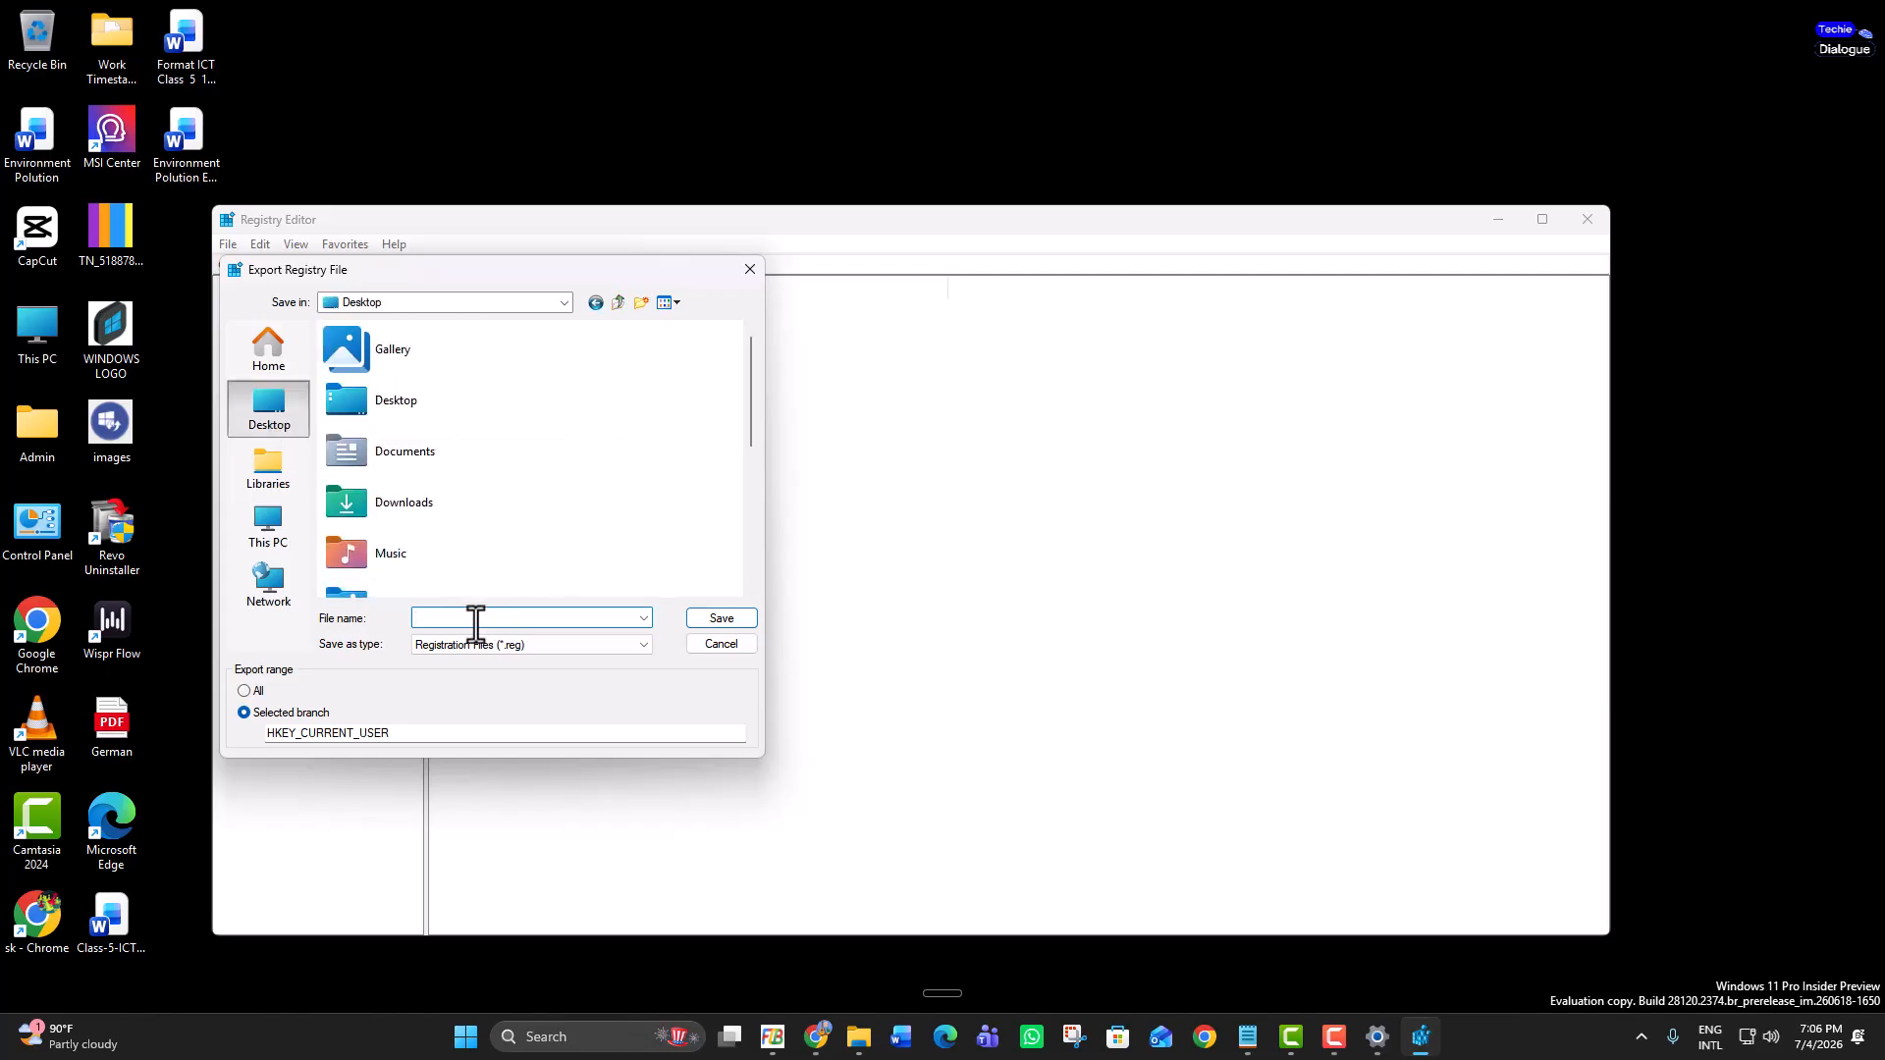
{"action": "type", "text": "Backup"}
{"action": "left_click", "coordinate": [724, 618]}
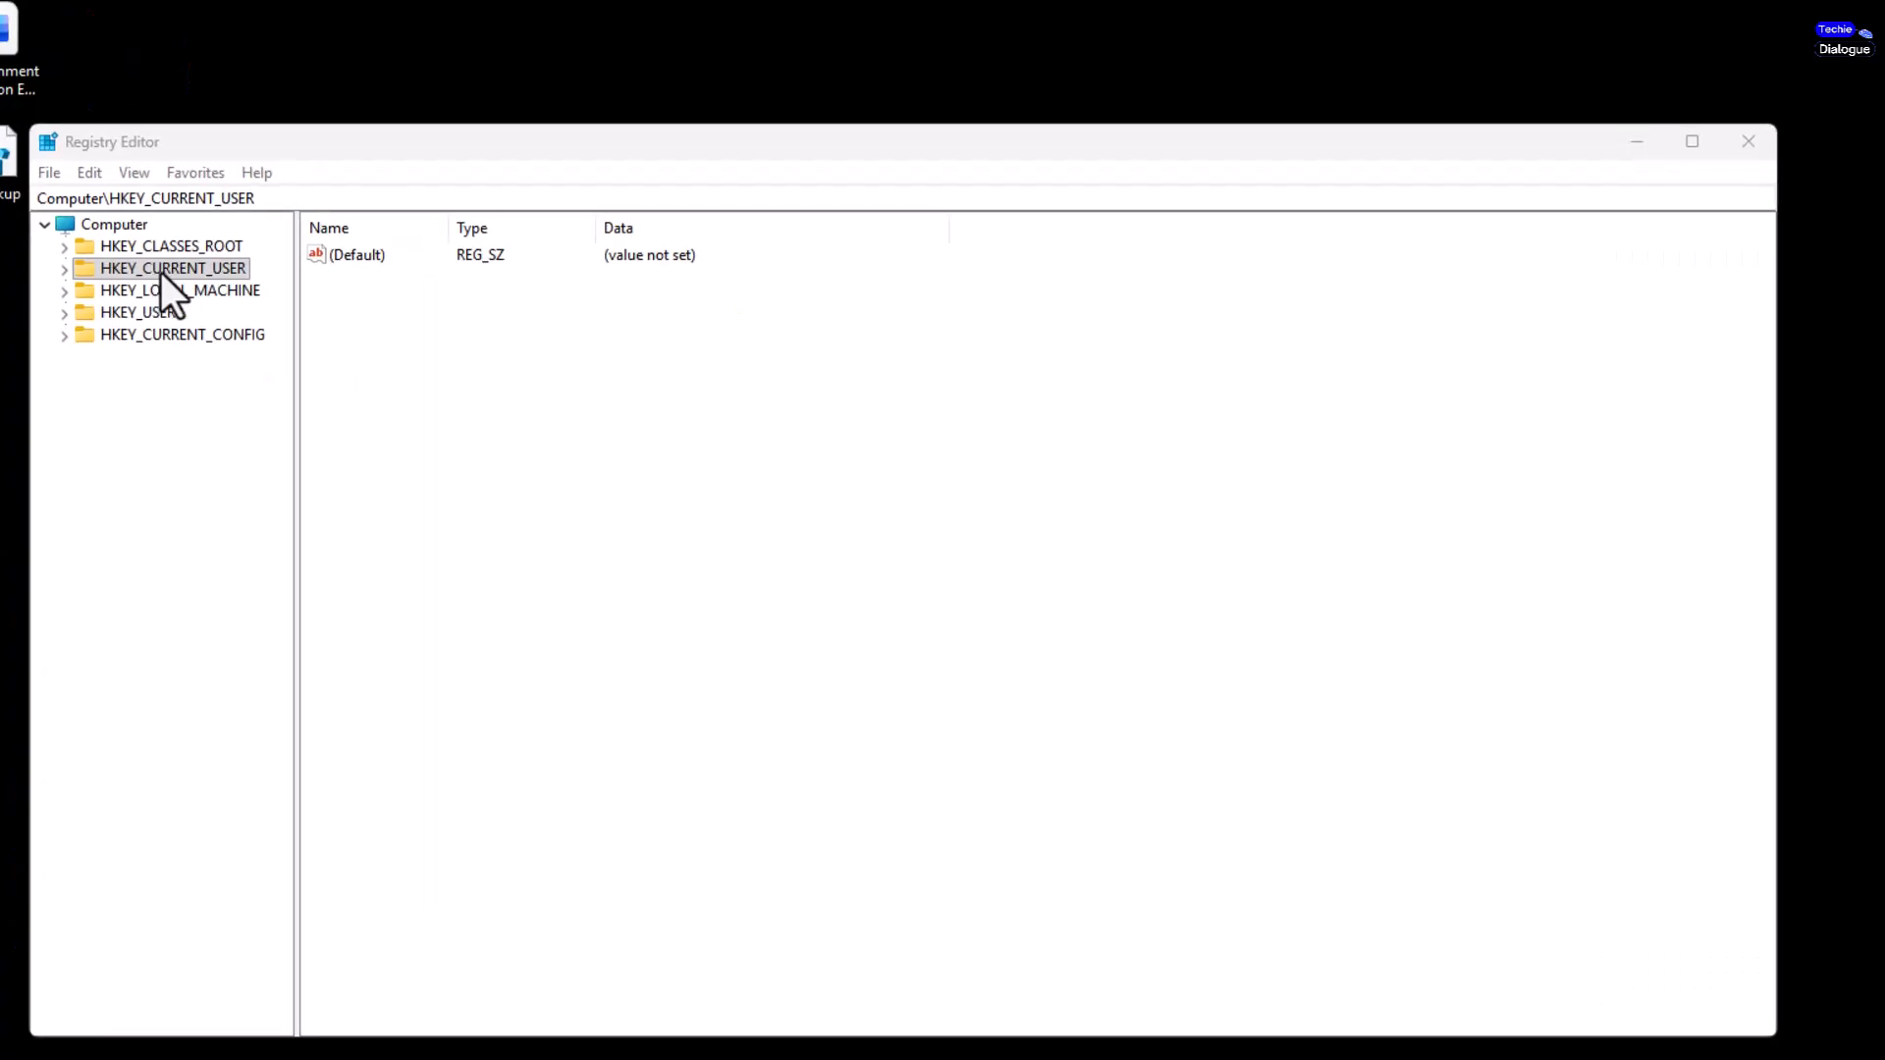
Navigate to the registry key HKEY_CURRENT_USER\Control Panel\Desktop
{"action": "double_click", "coordinate": [174, 269]}
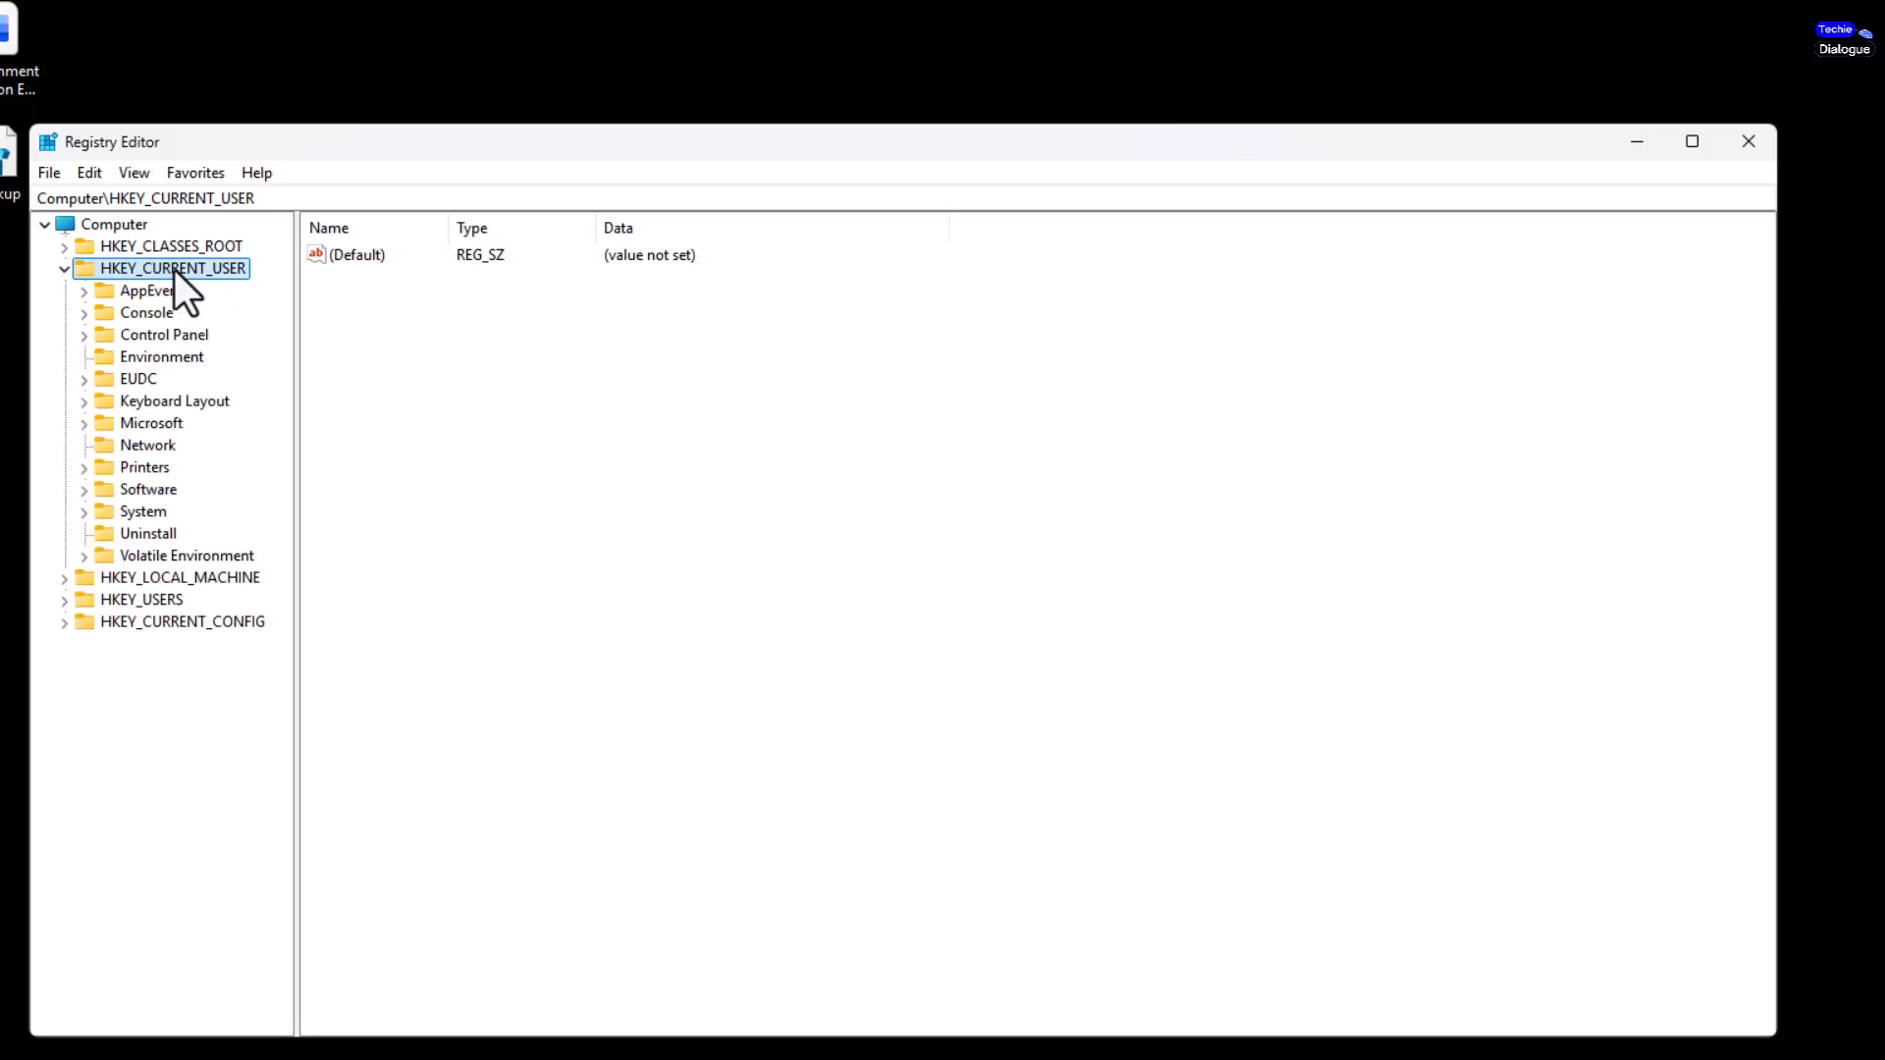
{"action": "double_click", "coordinate": [192, 339]}
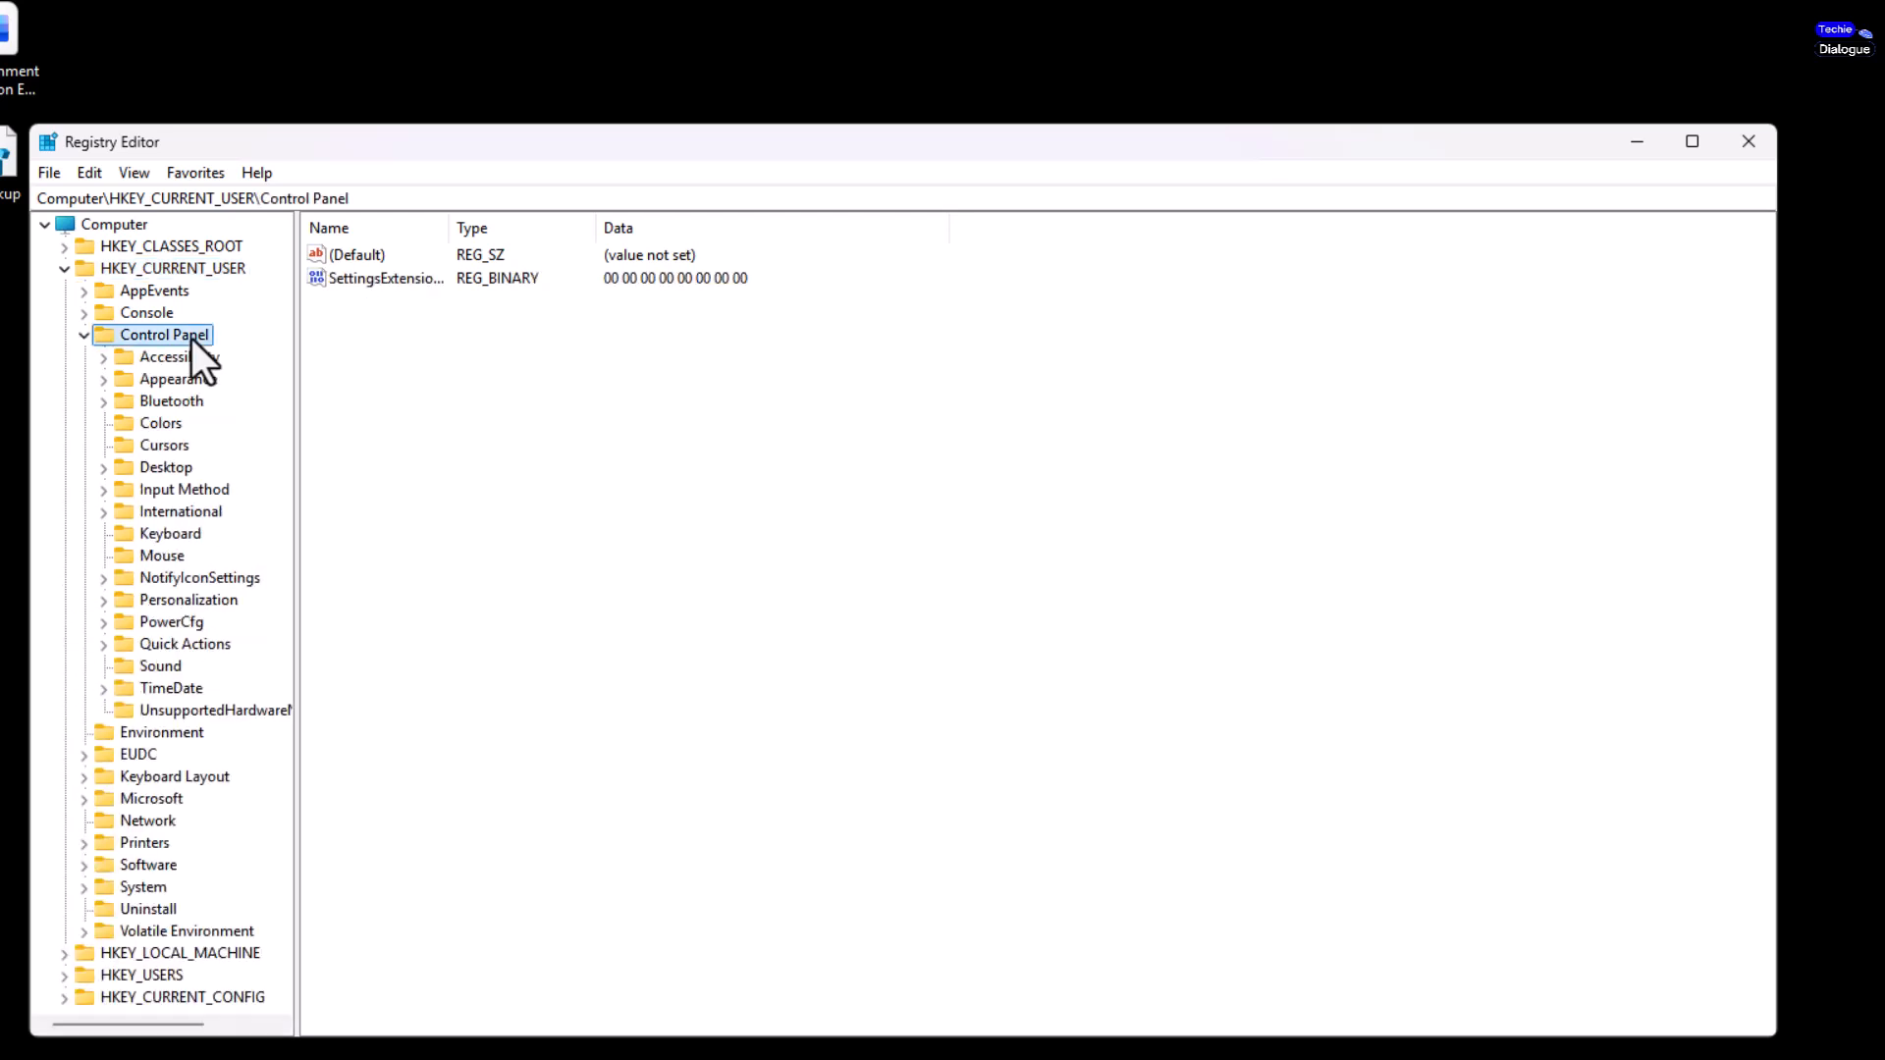
{"action": "double_click", "coordinate": [189, 471]}
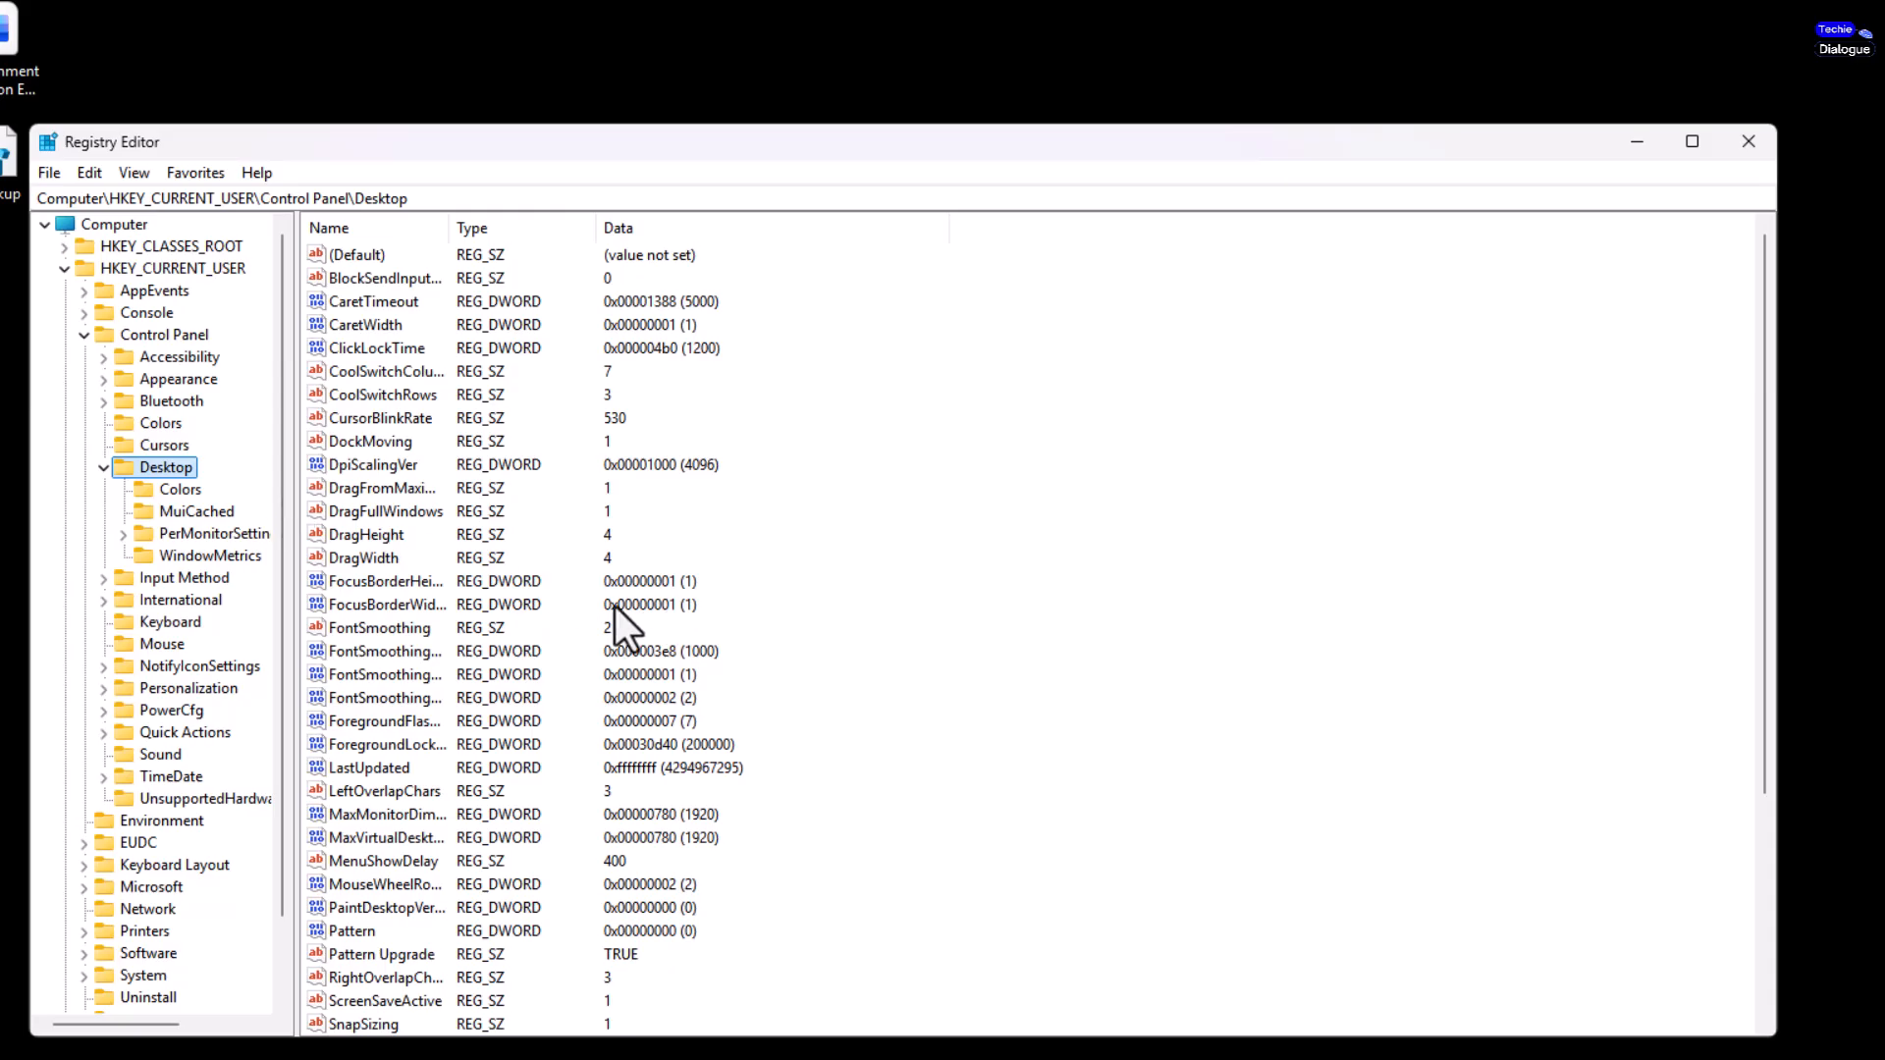
Set the value data of the Win8DpiScaling DWORD in the Desktop key to 1
{"action": "scroll", "coordinate": [628, 608], "scroll_direction": "down", "scroll_amount": 4}
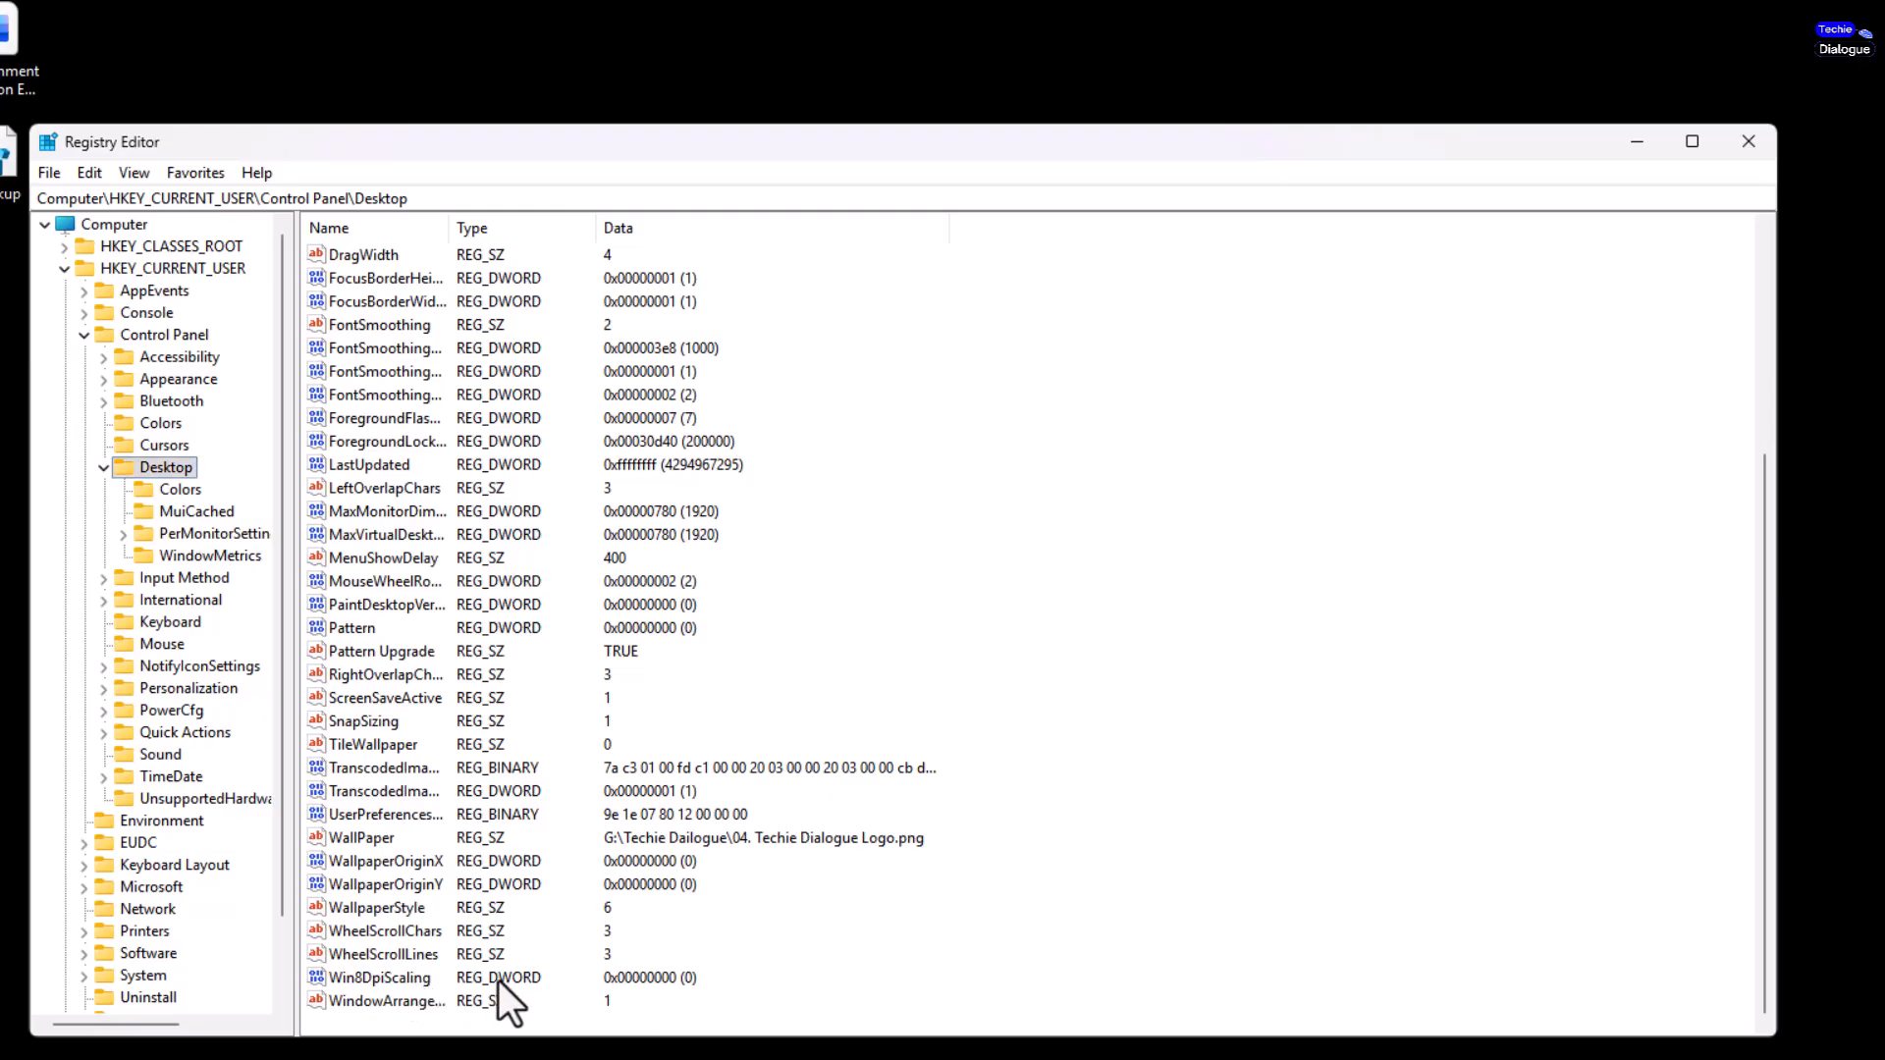
{"action": "double_click", "coordinate": [357, 974]}
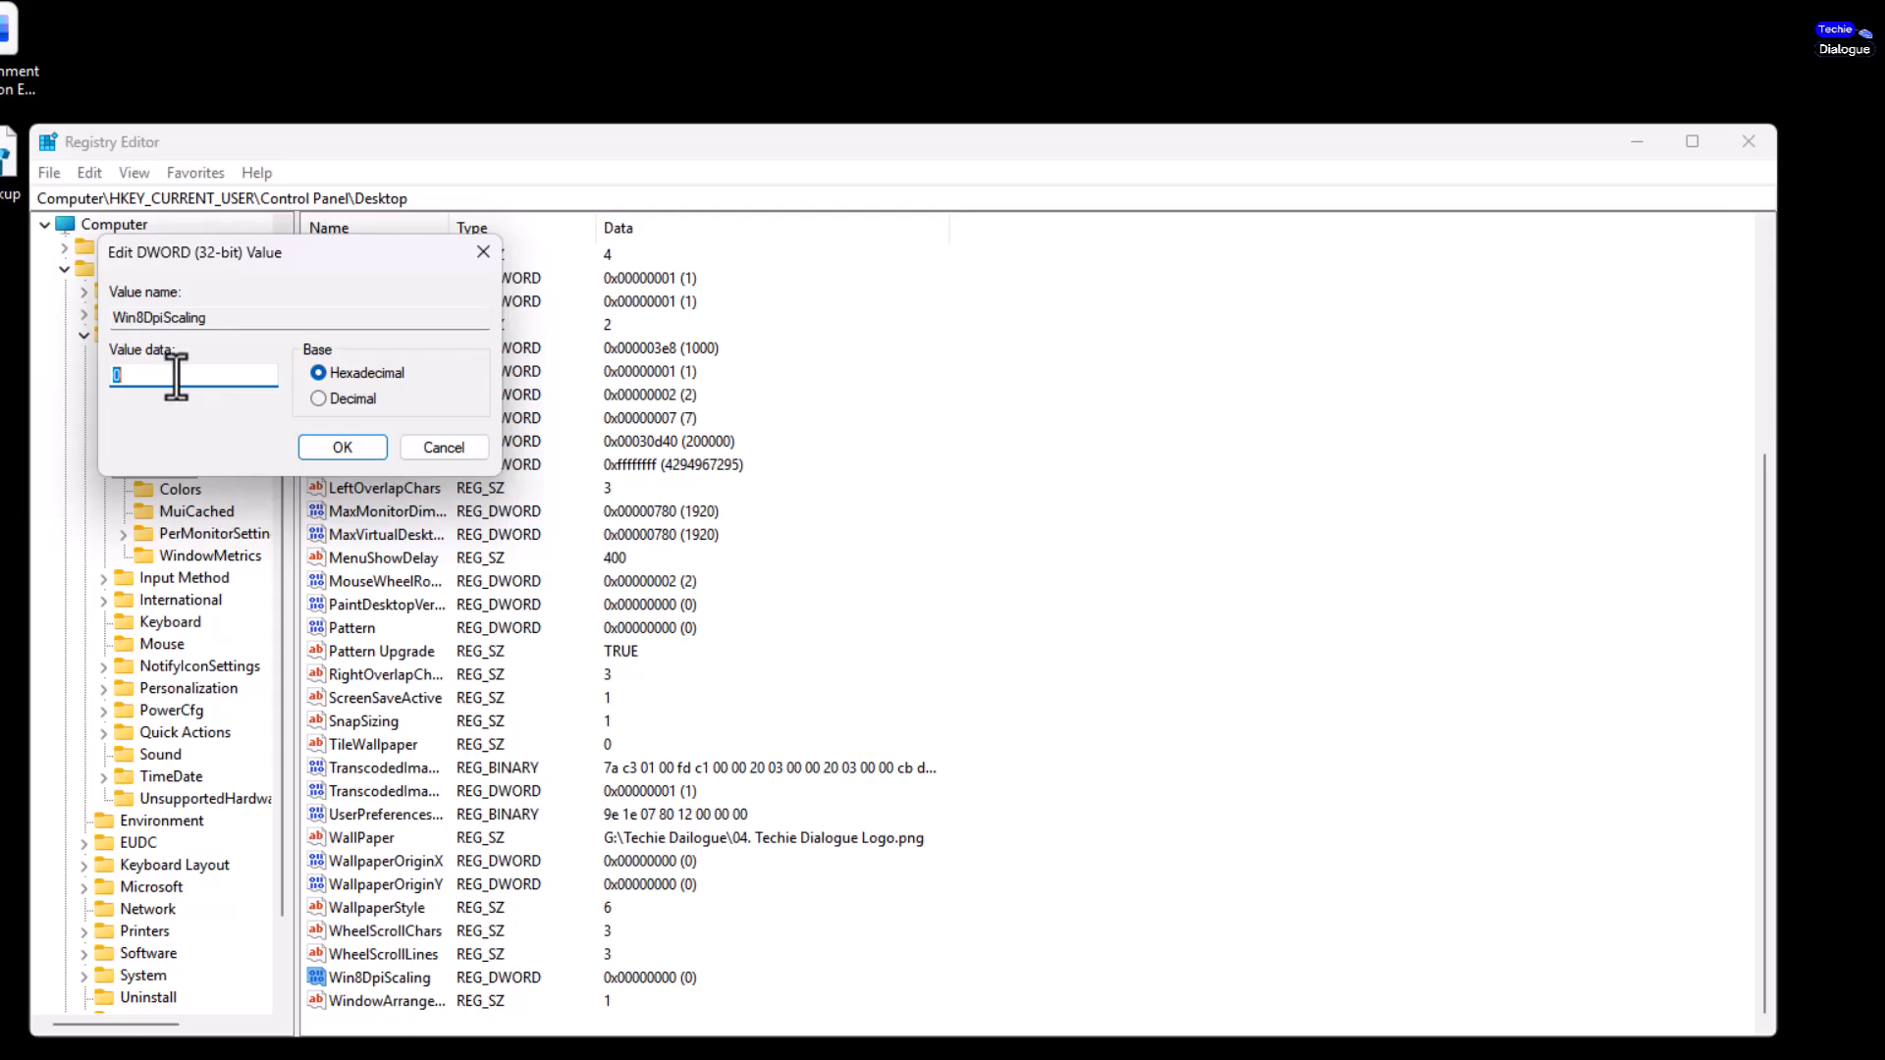
{"action": "type", "text": "1"}
{"action": "left_click", "coordinate": [354, 453]}
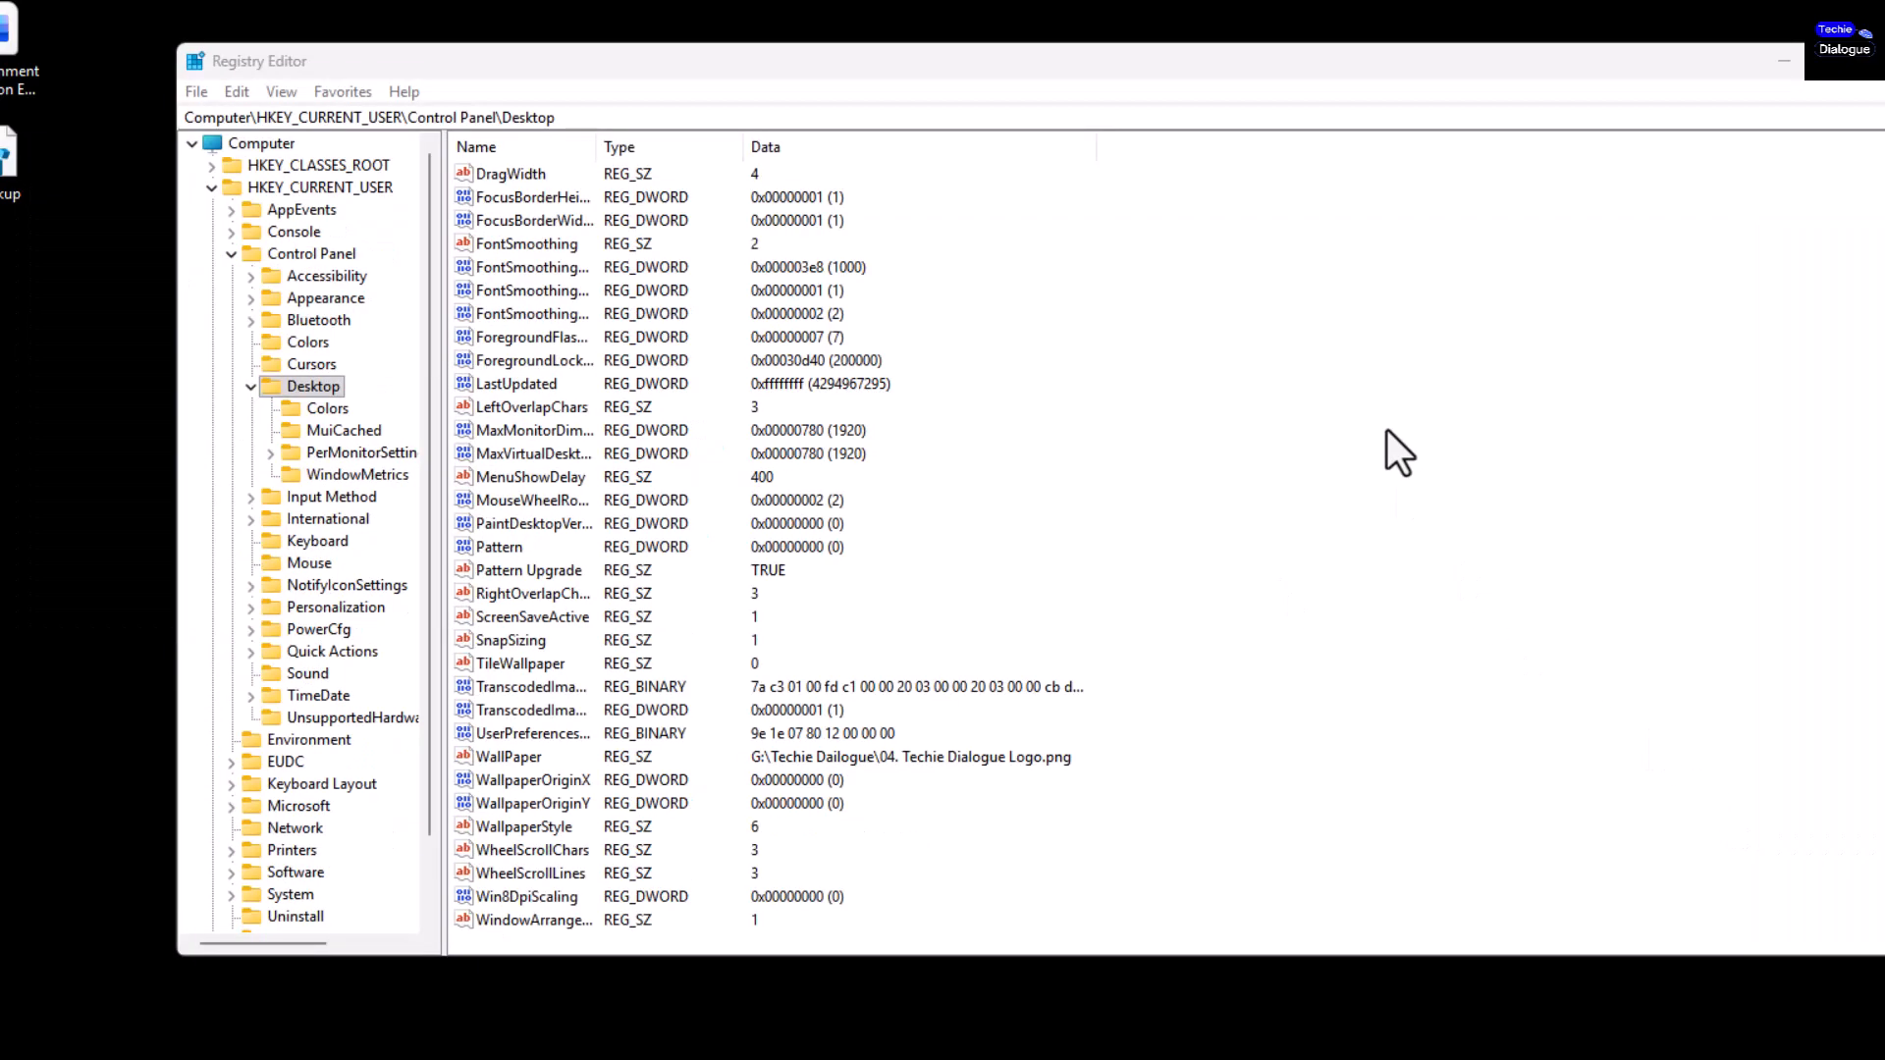
Create a new DWORD (32-bit) value named LogPixels in the Desktop key
{"action": "right_click", "coordinate": [1386, 430]}
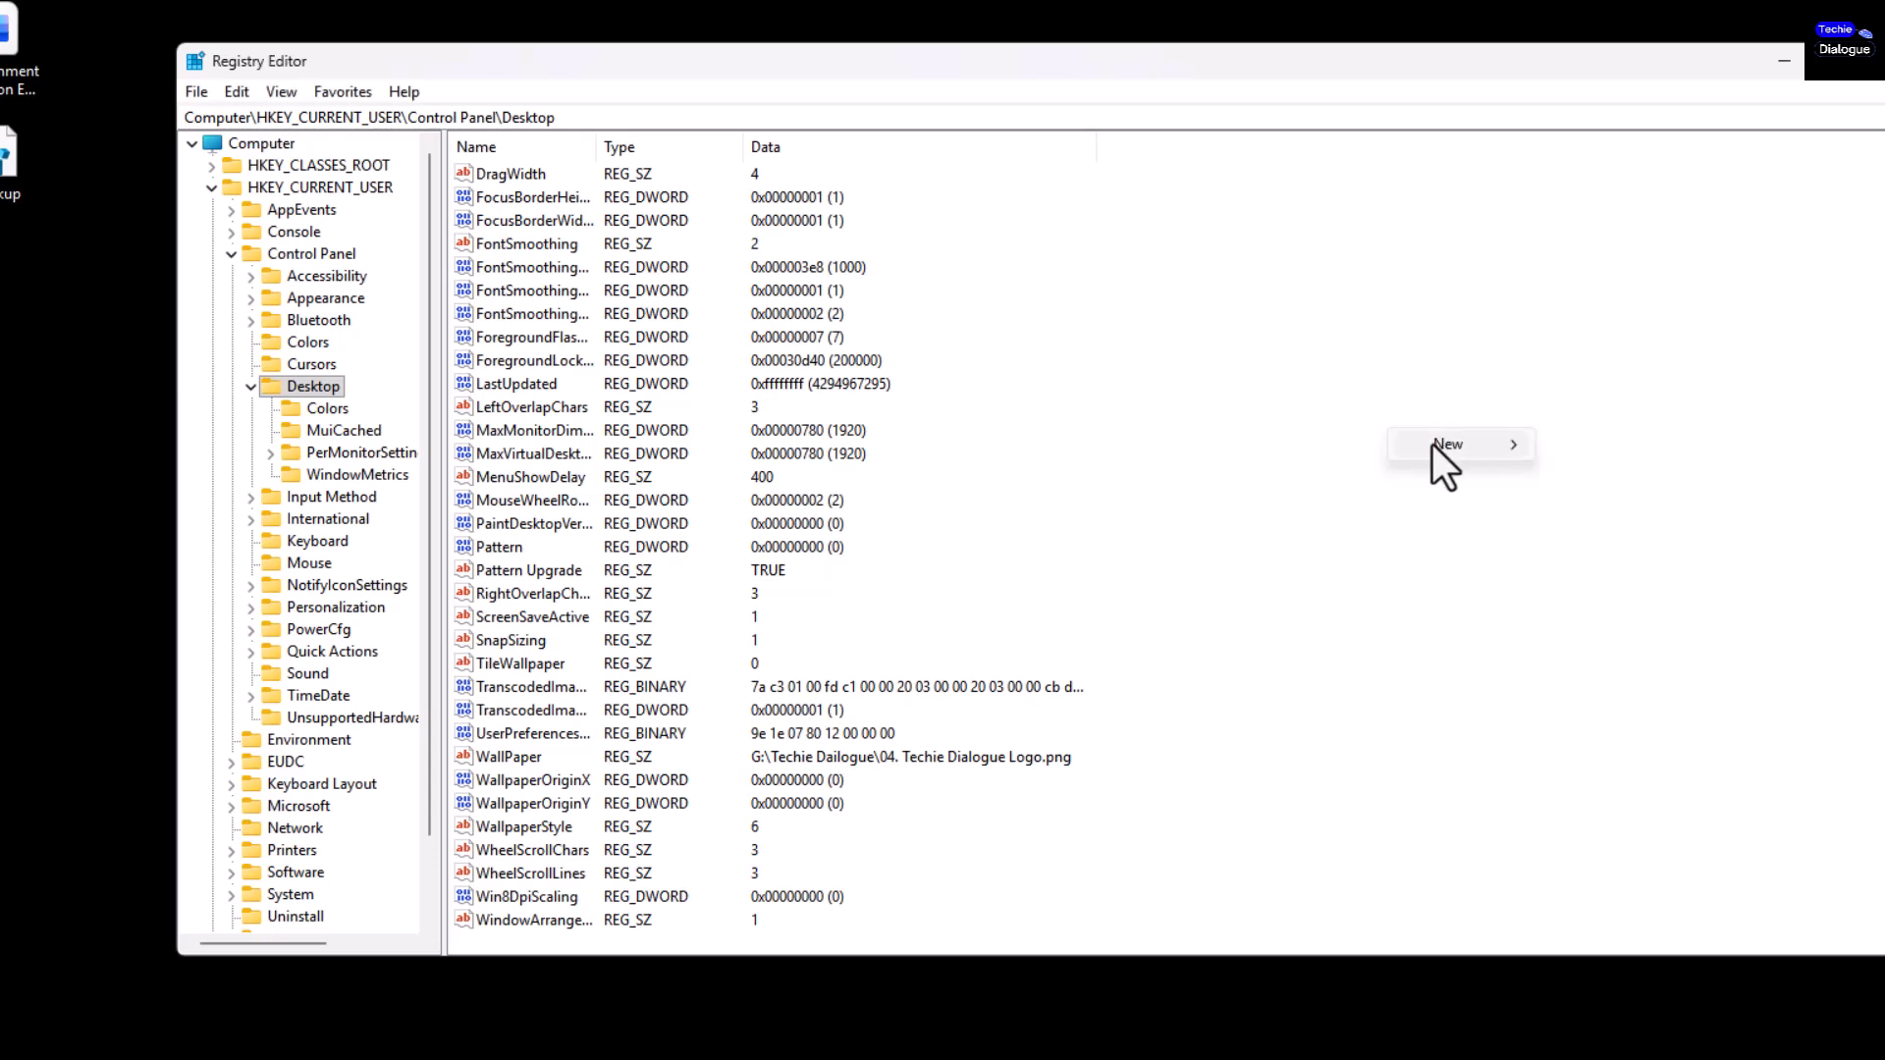
{"action": "mouse_move", "coordinate": [1438, 442]}
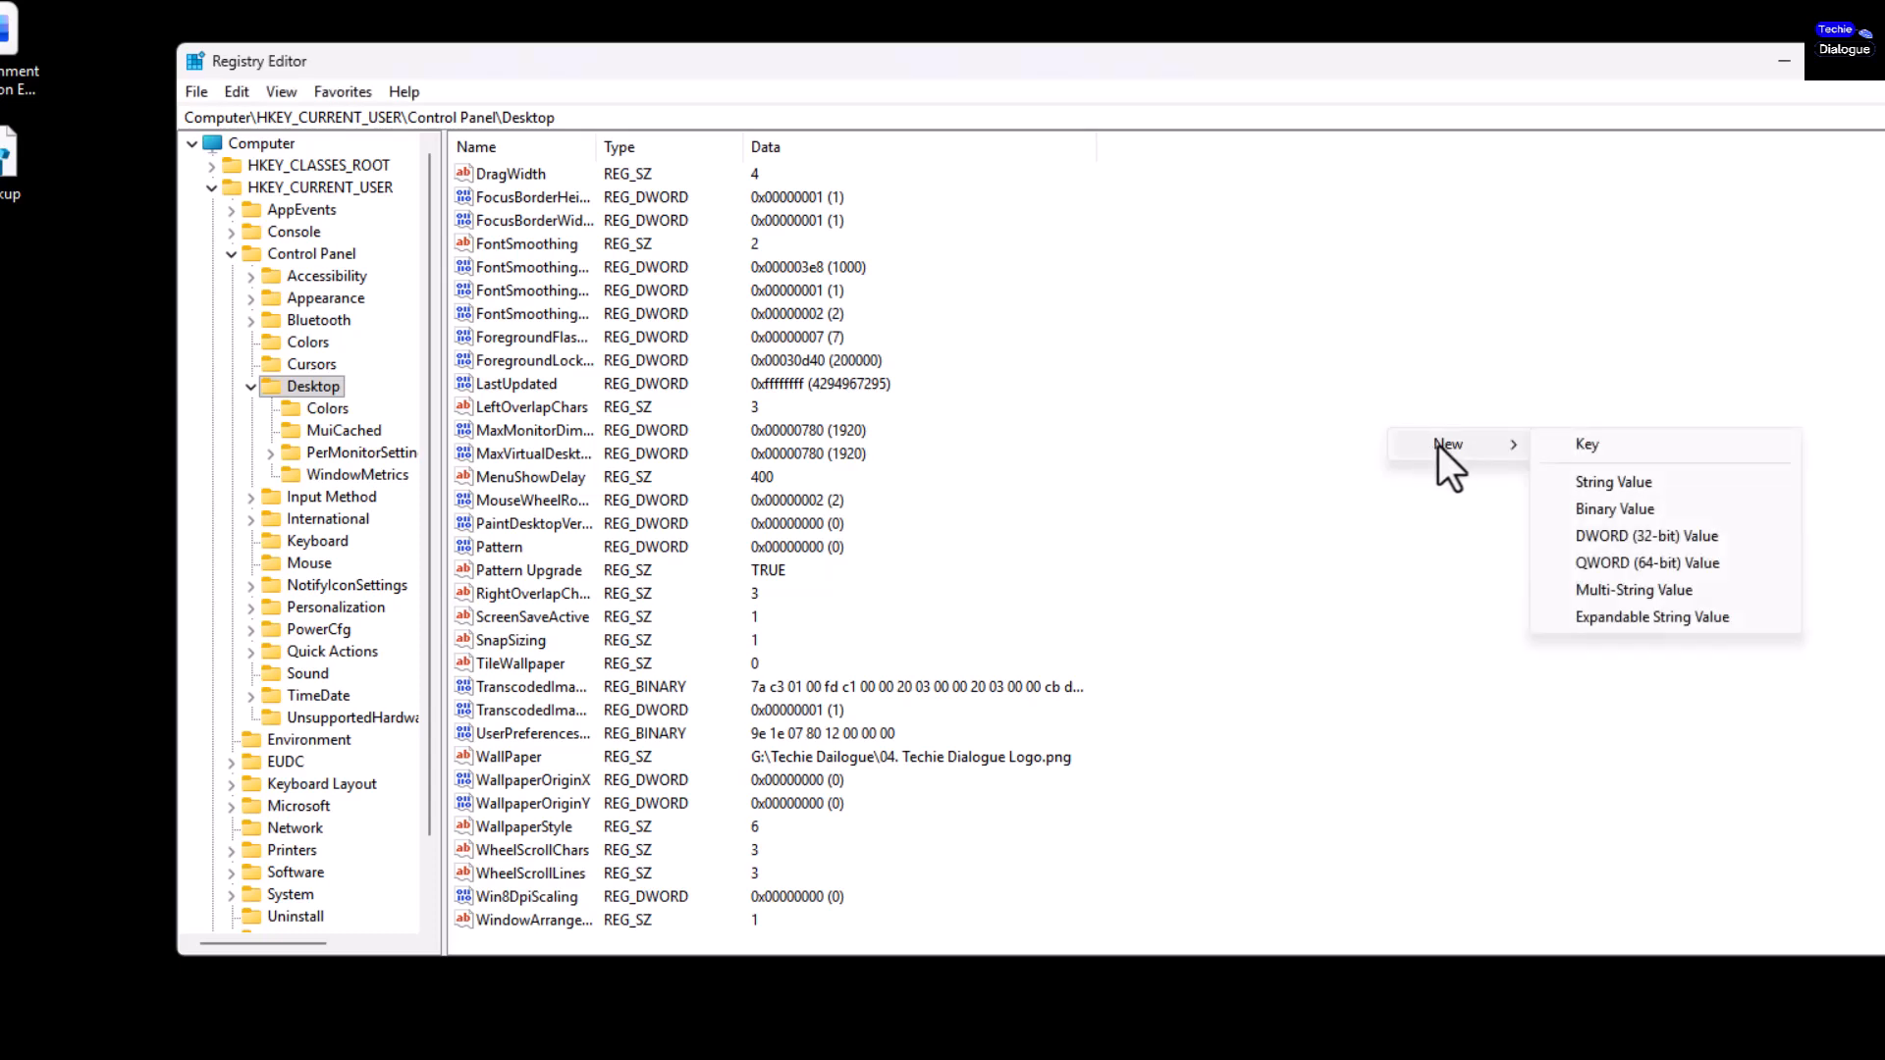
{"action": "left_click", "coordinate": [1627, 544]}
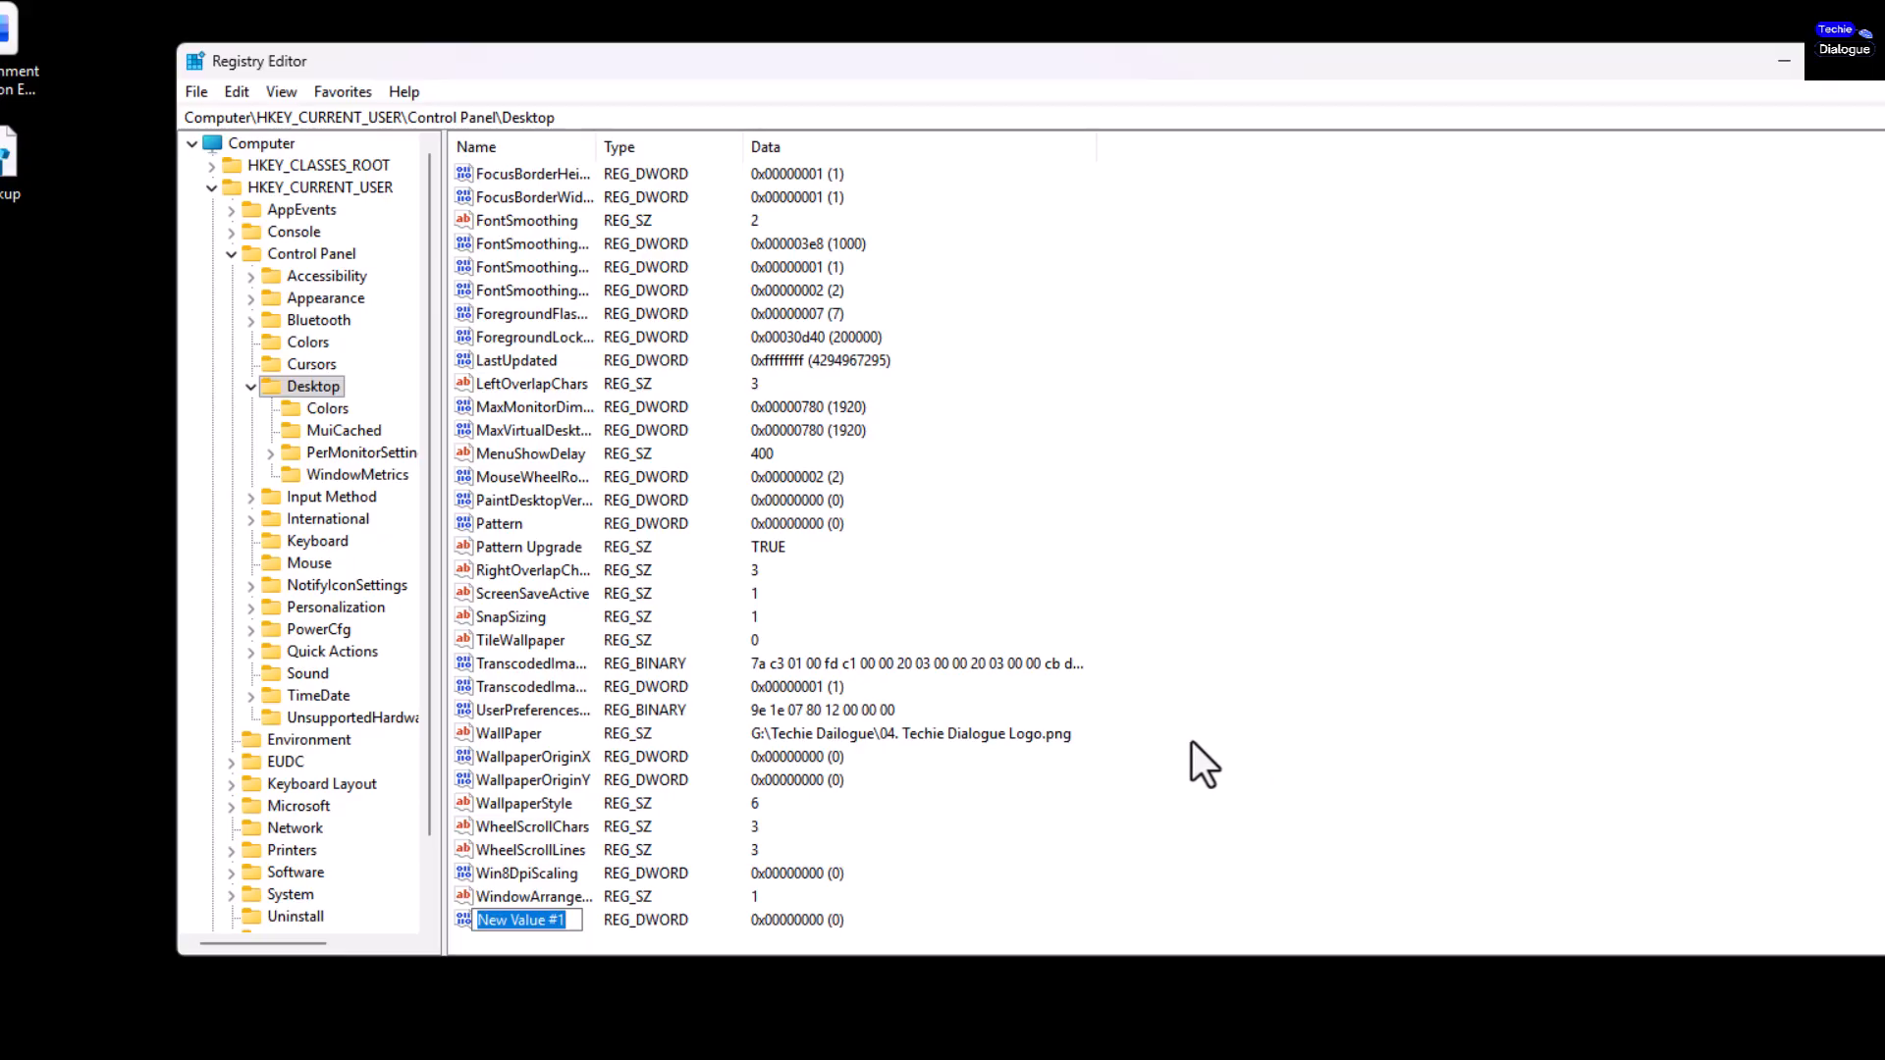
{"action": "type", "text": "LogPixels"}
{"action": "key", "text": "Return"}
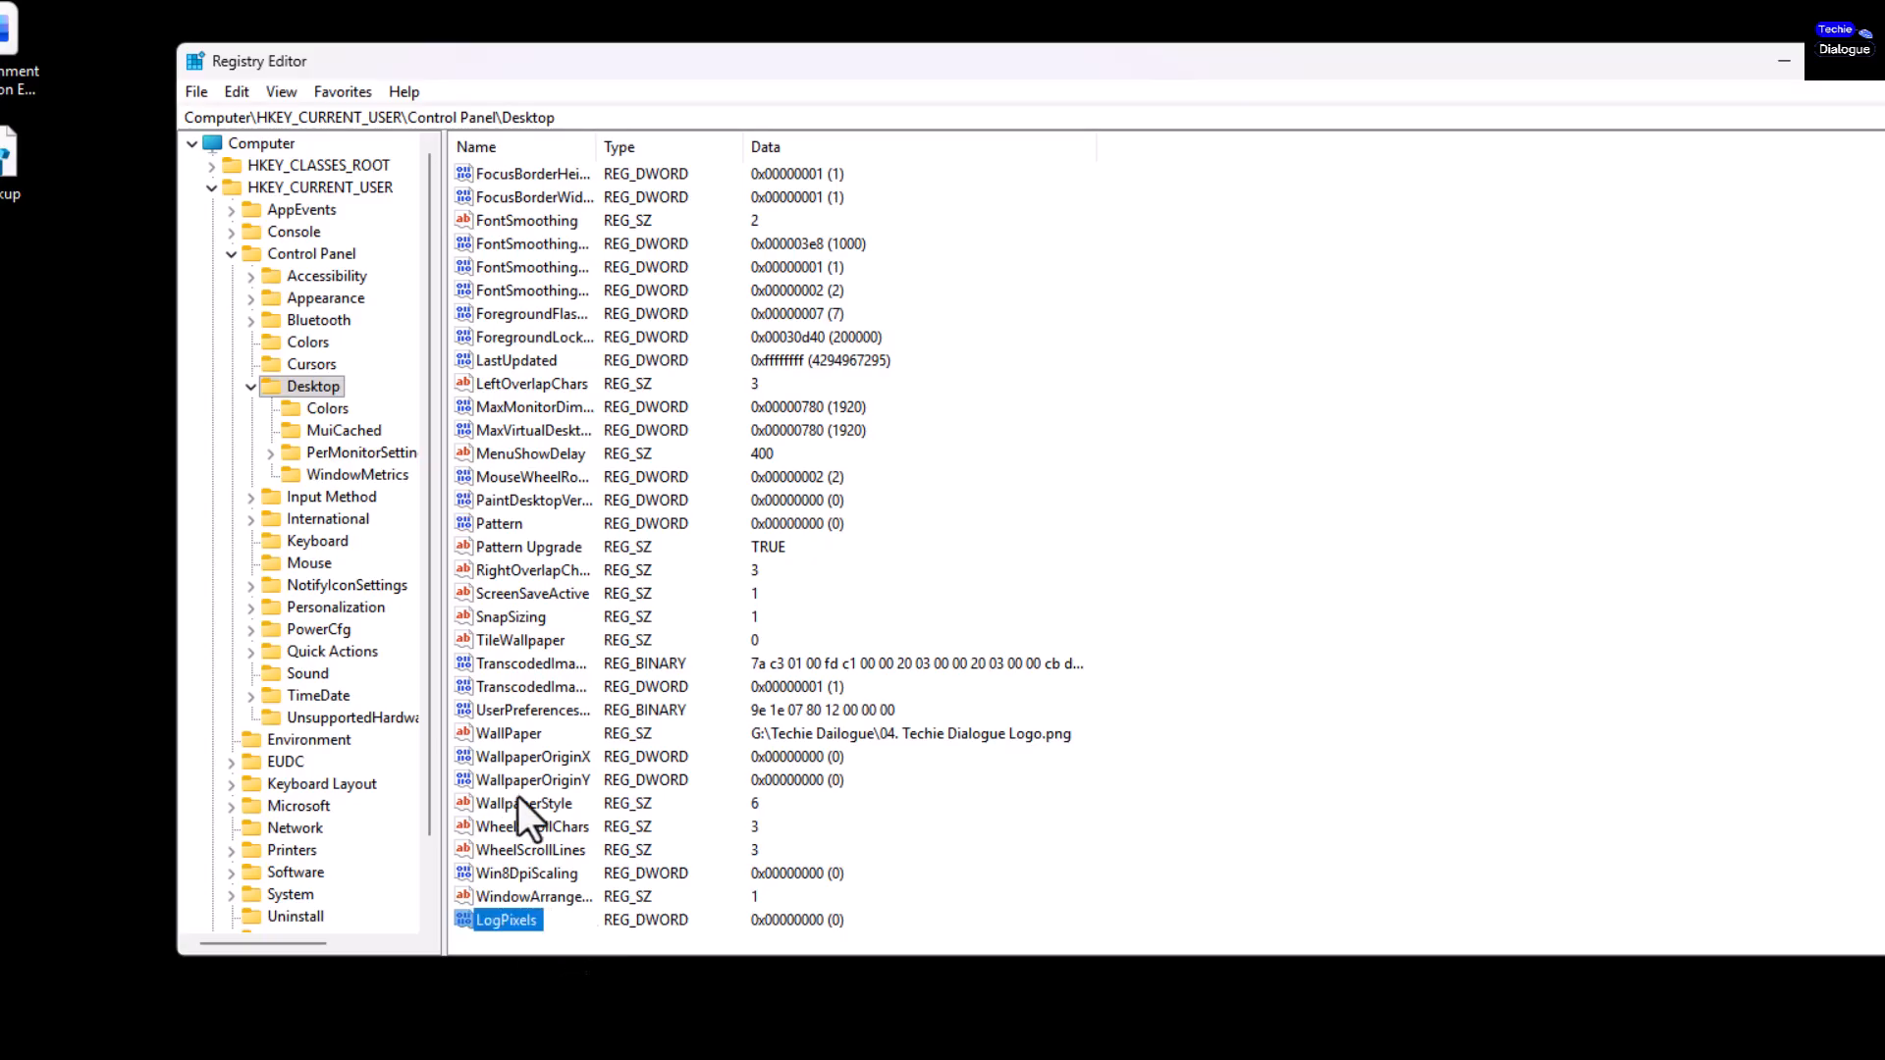
Set the LogPixels value data to hexadecimal 78 and close the Registry Editor
{"action": "double_click", "coordinate": [524, 922]}
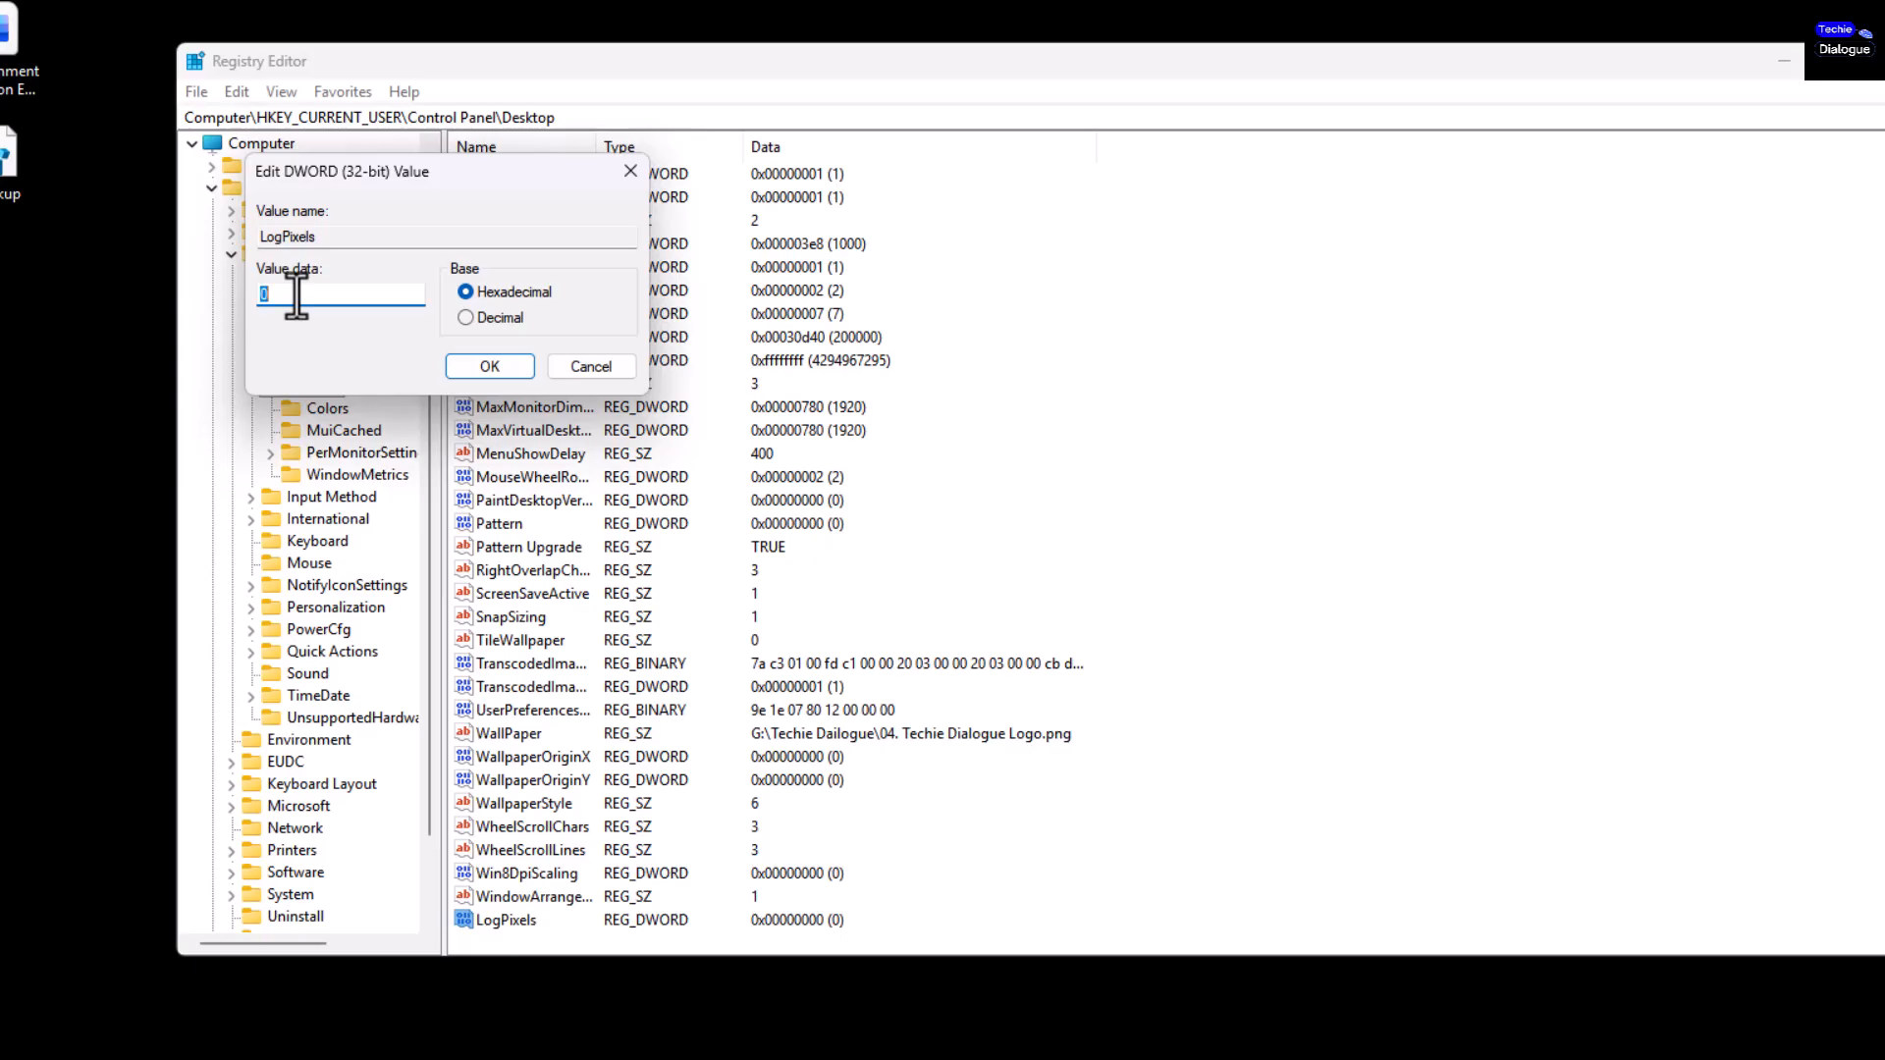
{"action": "type", "text": "78"}
{"action": "left_click", "coordinate": [506, 374]}
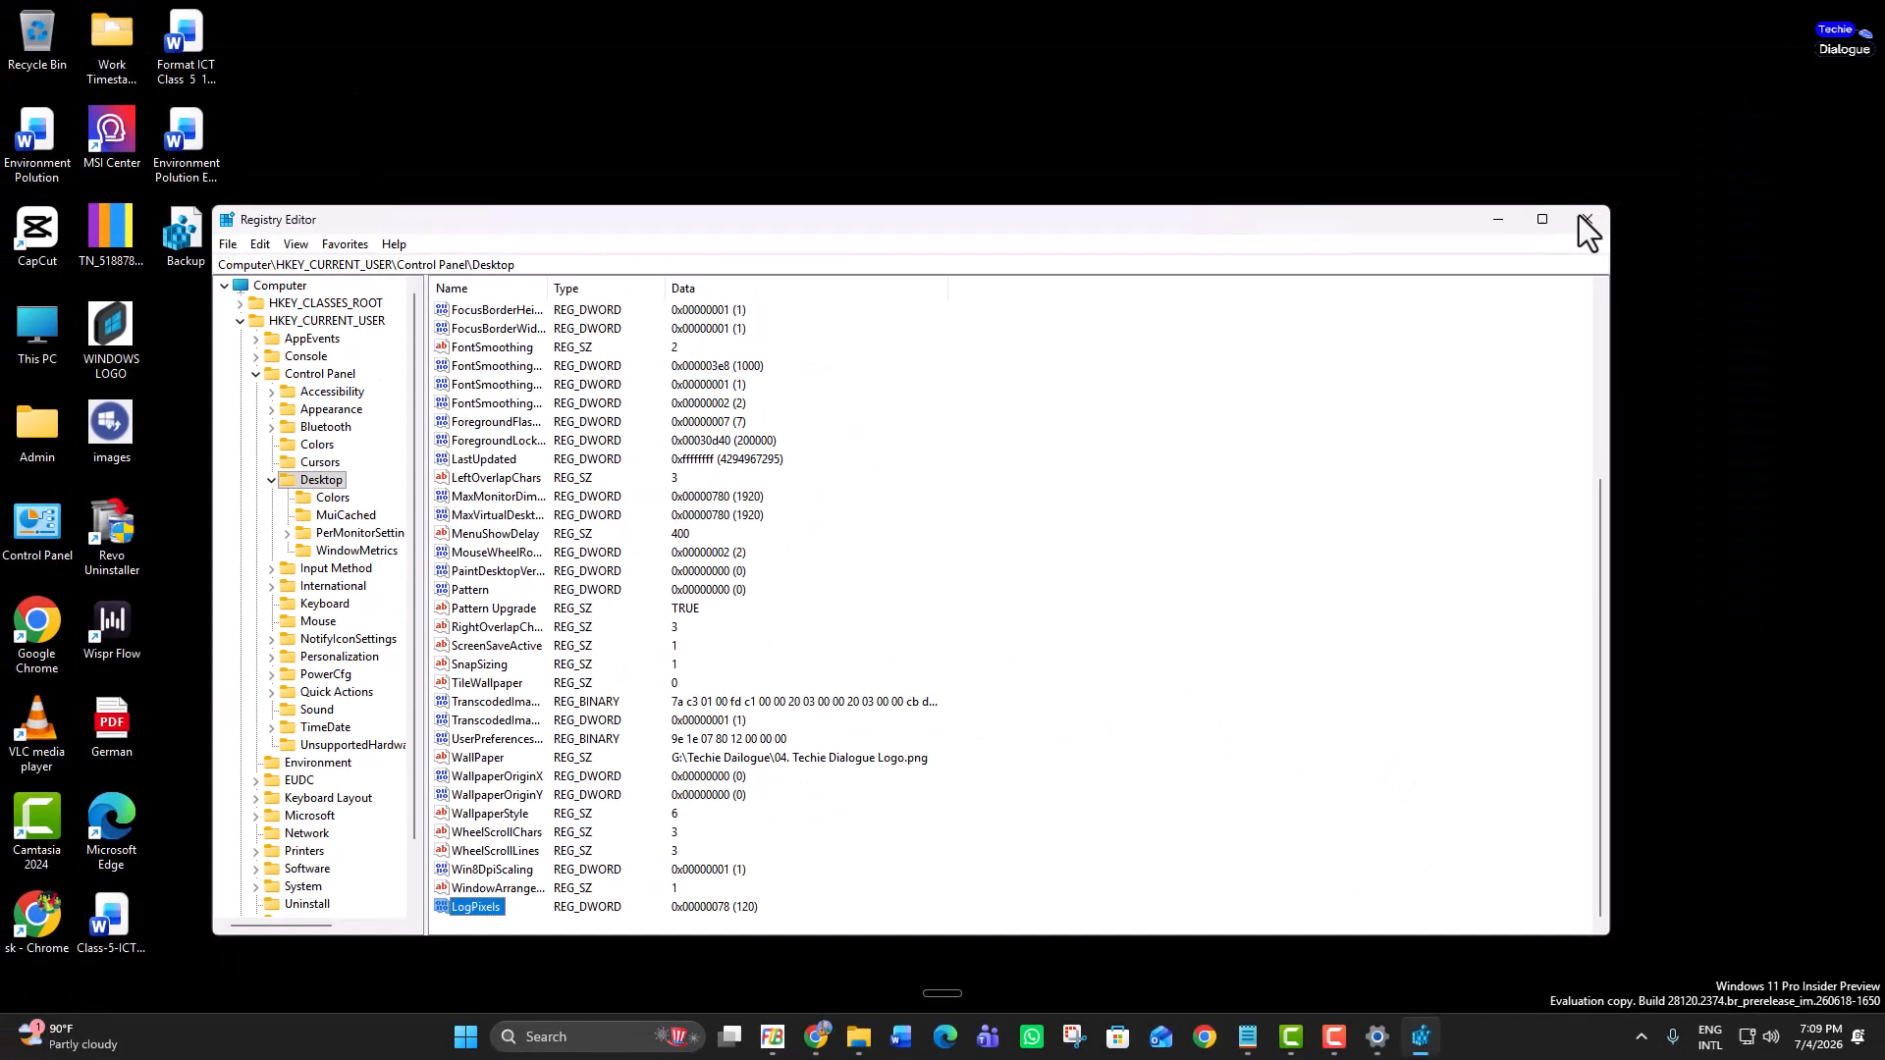
{"action": "left_click", "coordinate": [1753, 147]}
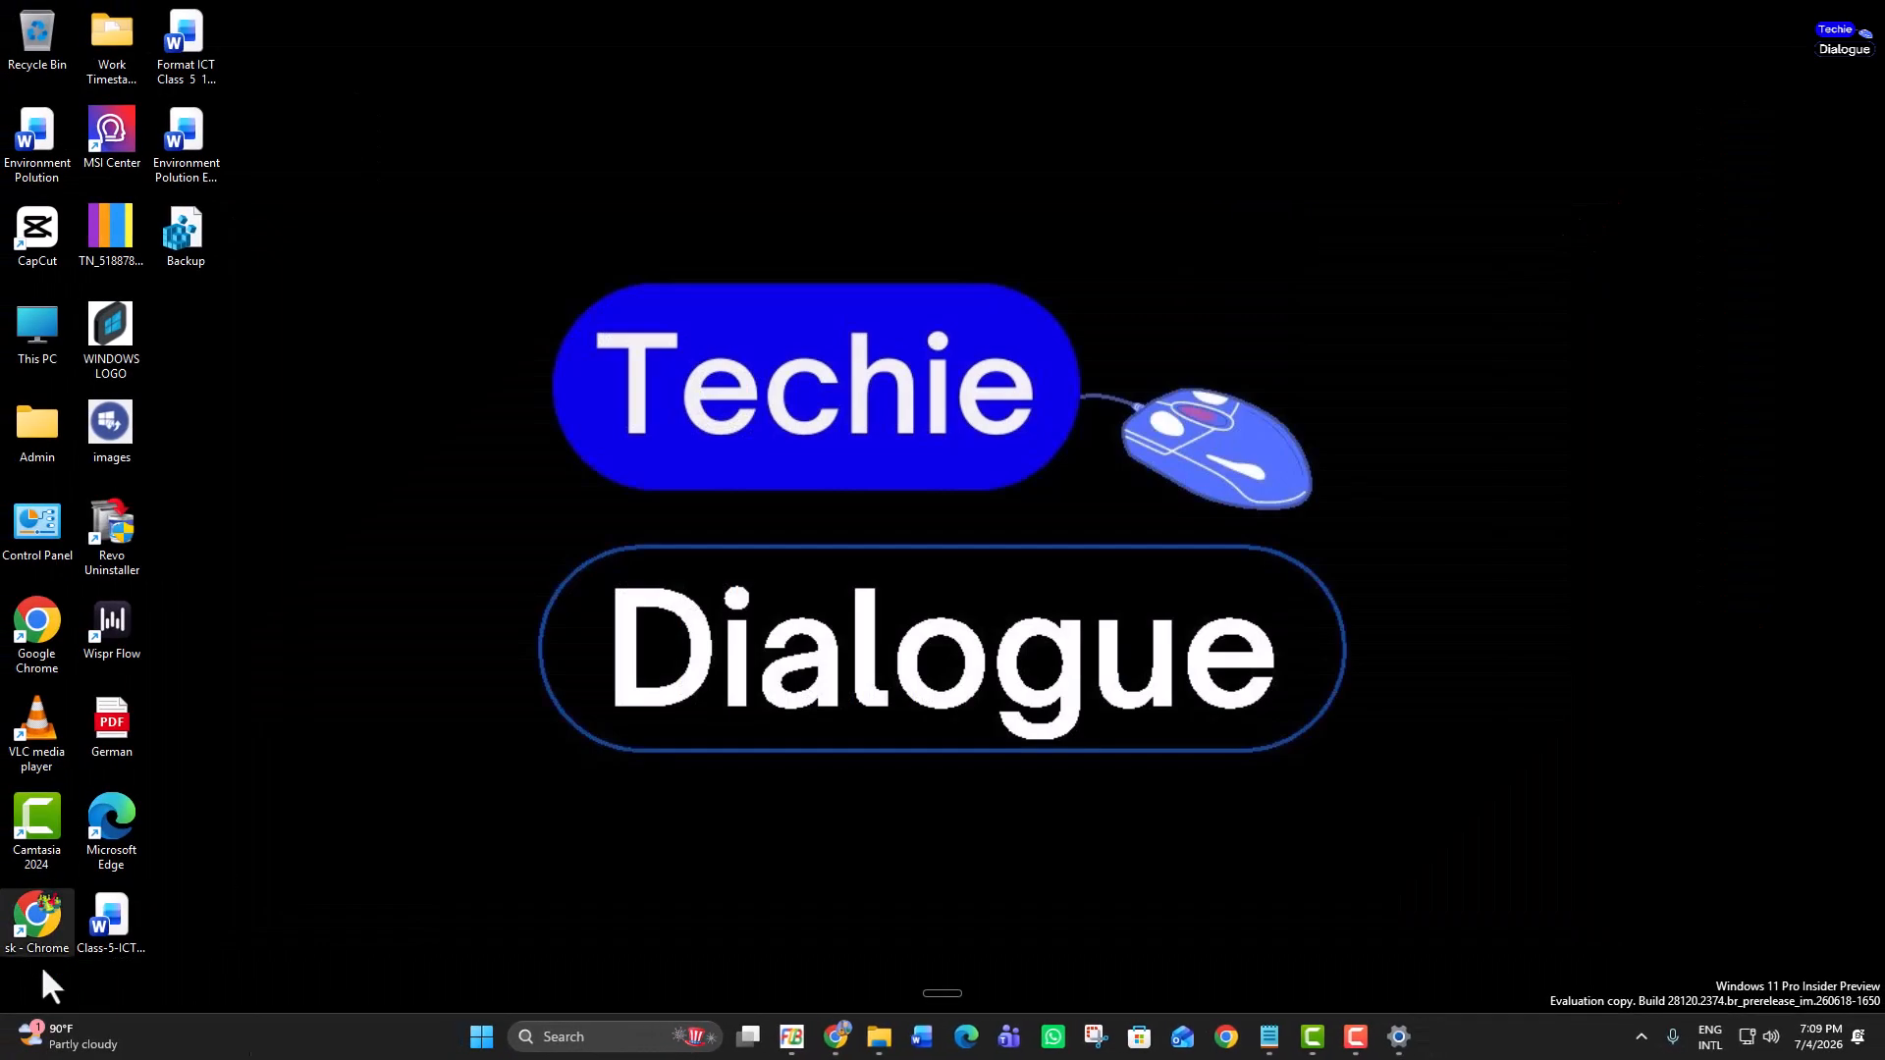
View the Start menu's power options, including Restart, and dismiss them without choosing any
{"action": "key", "text": "super"}
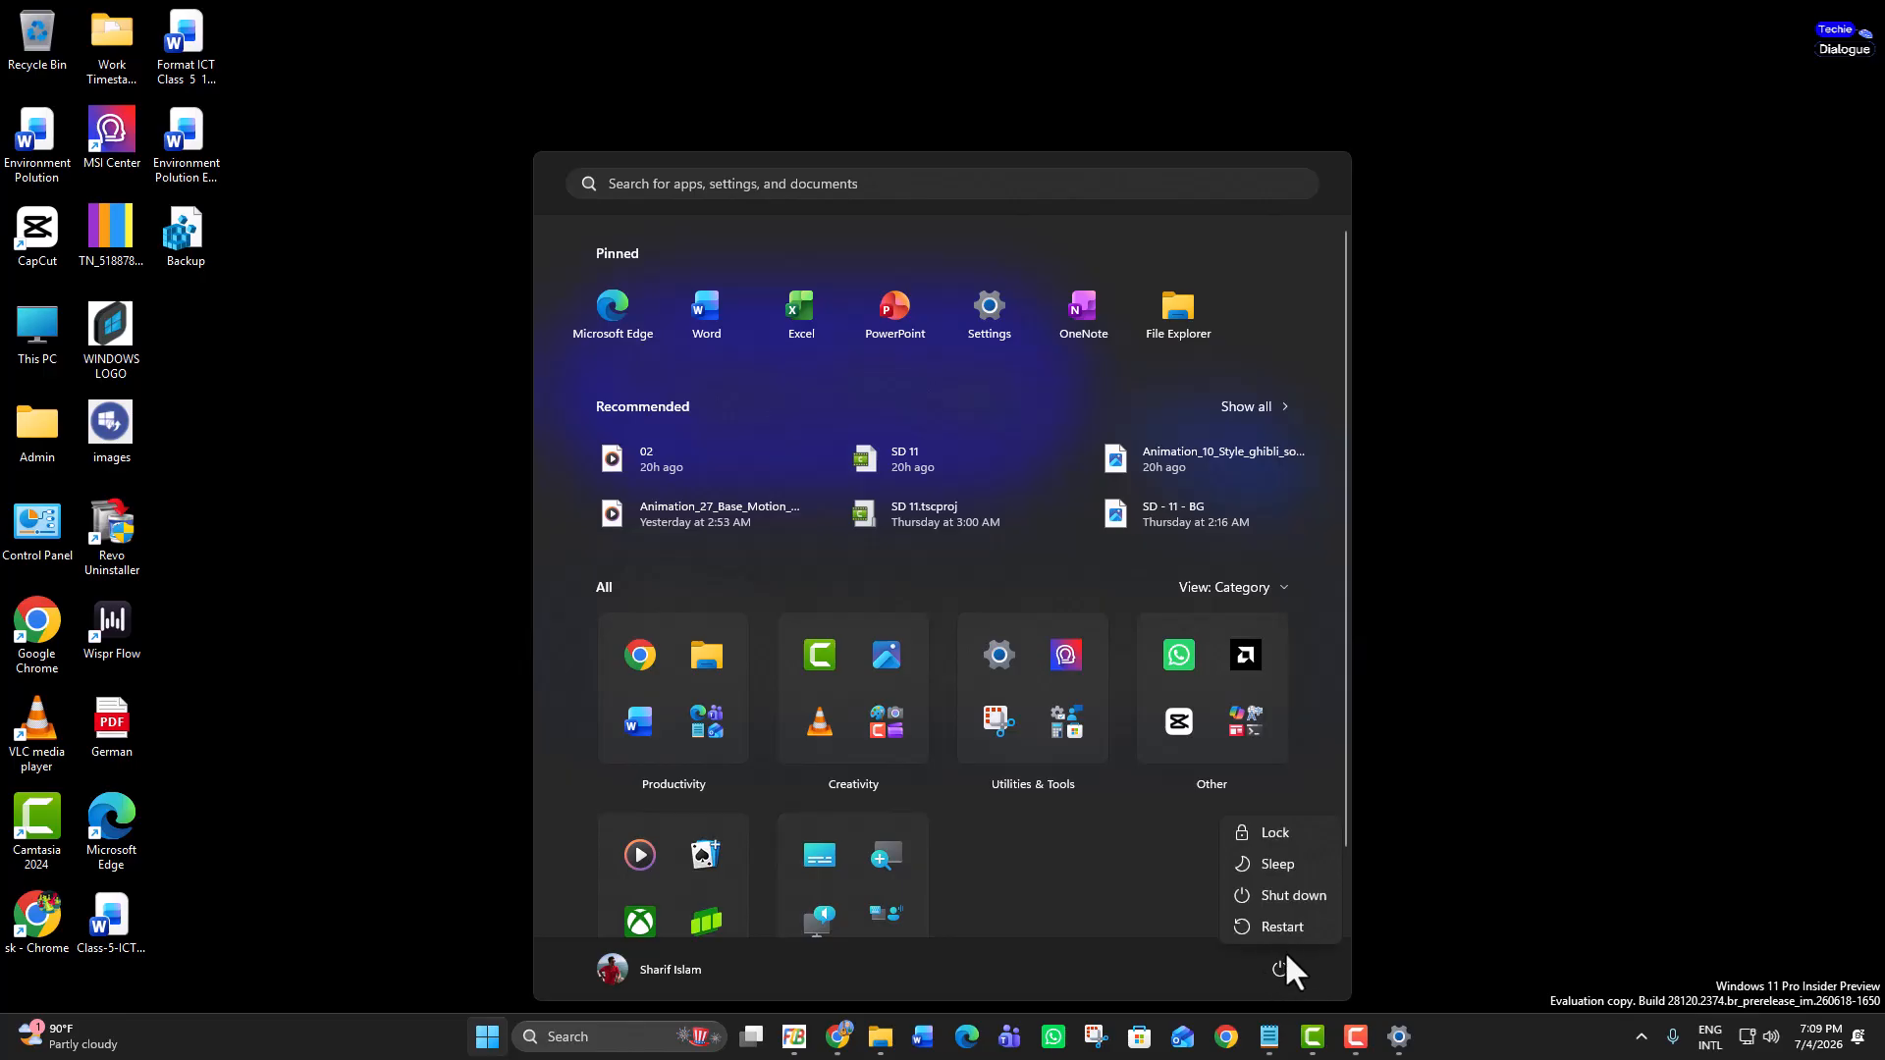
{"action": "left_click", "coordinate": [1559, 533]}
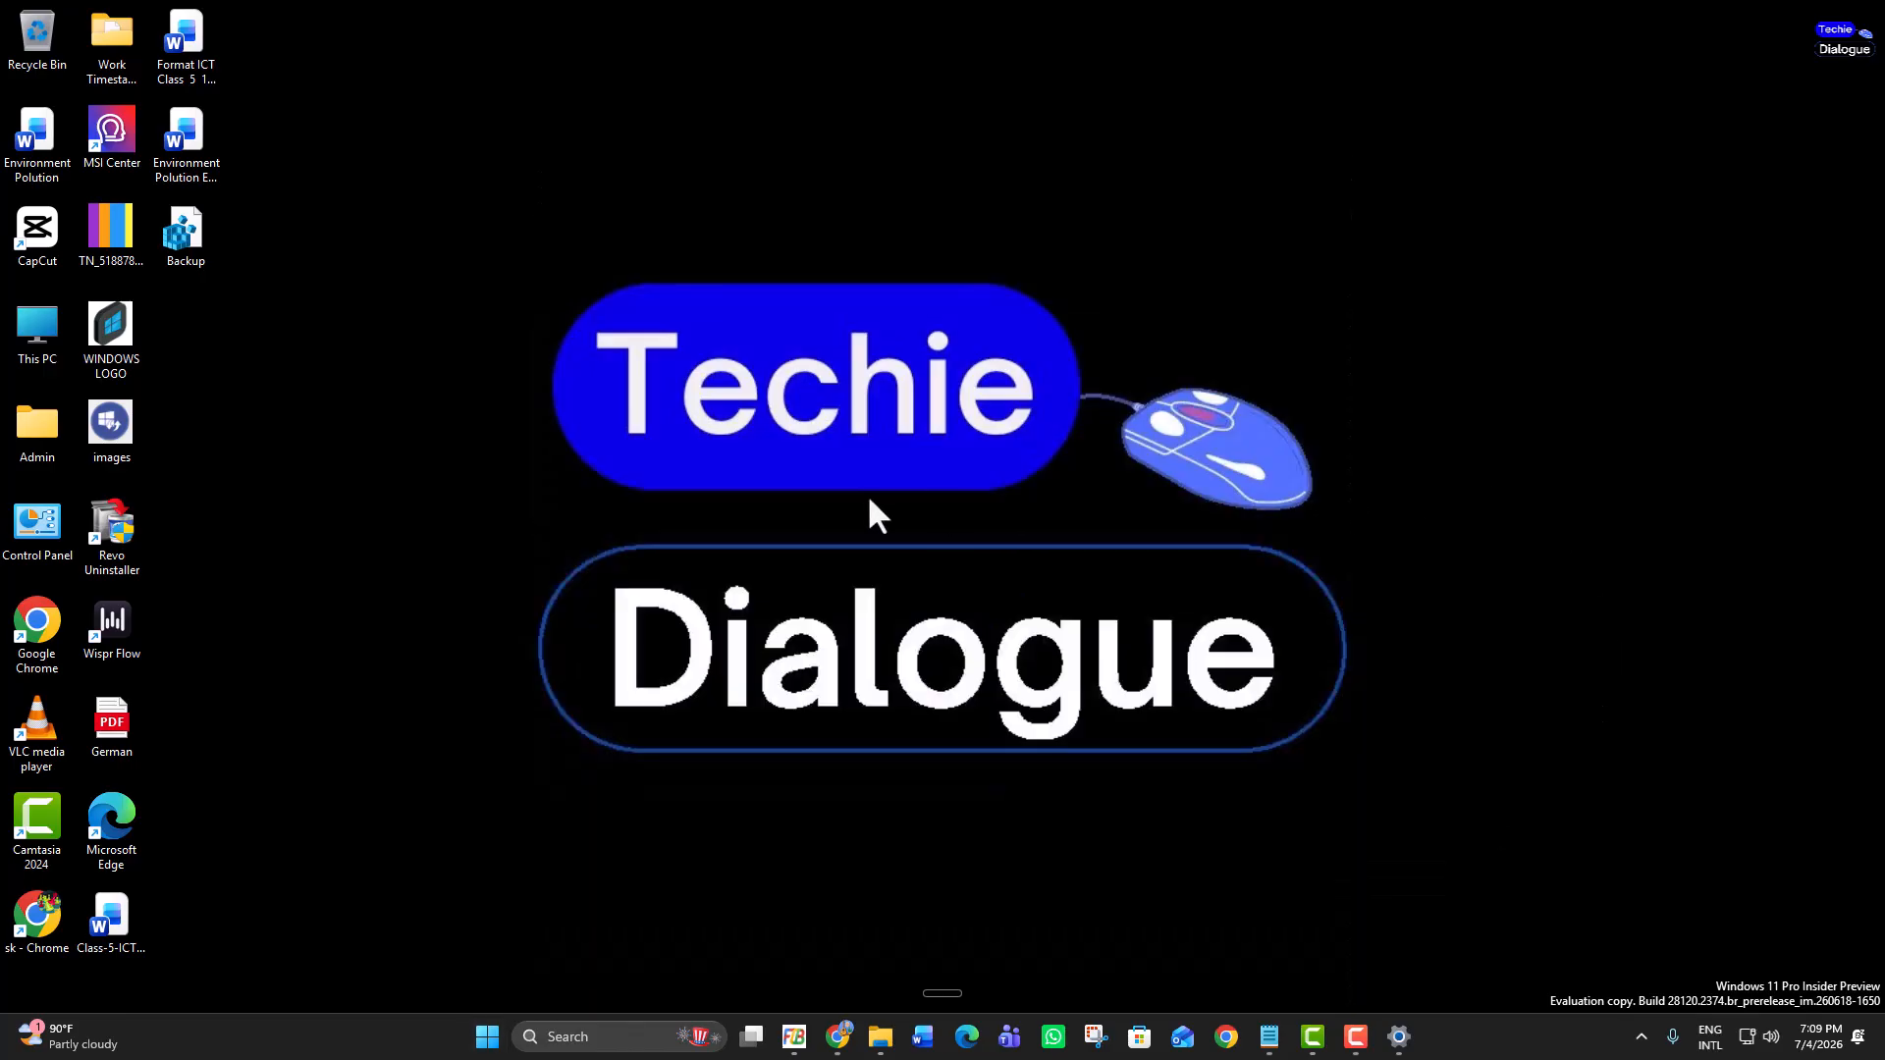